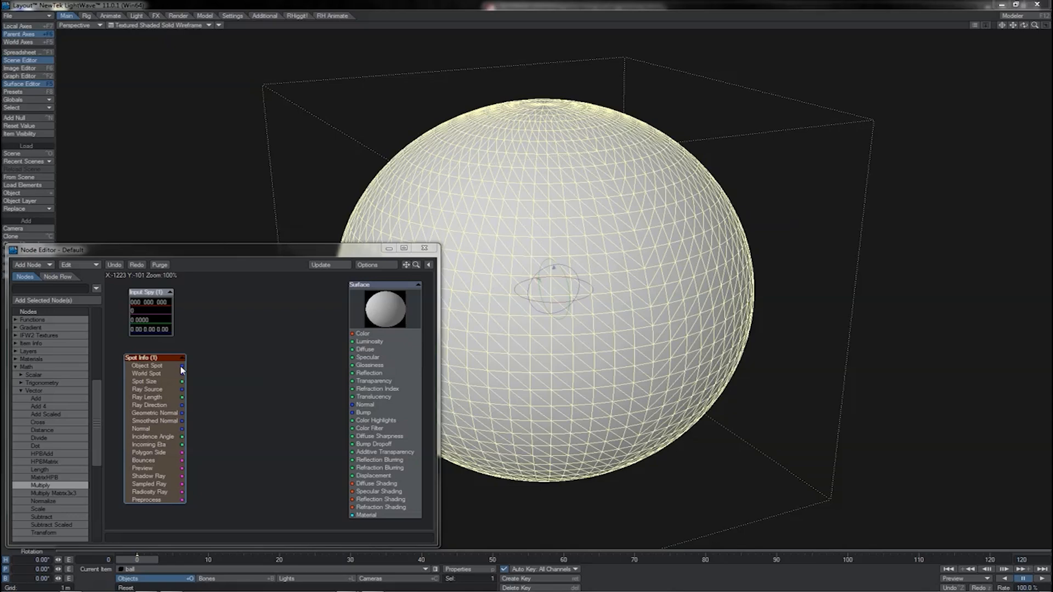
Step: Connect the Spot Info node's Object Spot output to the surface's Color input and view the ball from other sides
drag(181, 365, 227, 365)
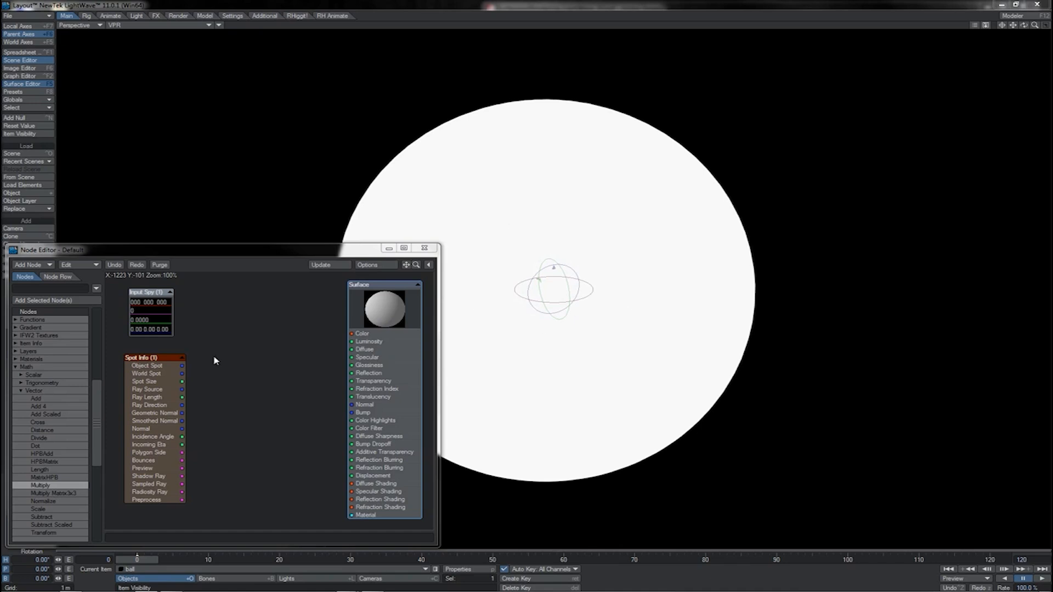
click(183, 366)
drag(183, 366, 214, 368)
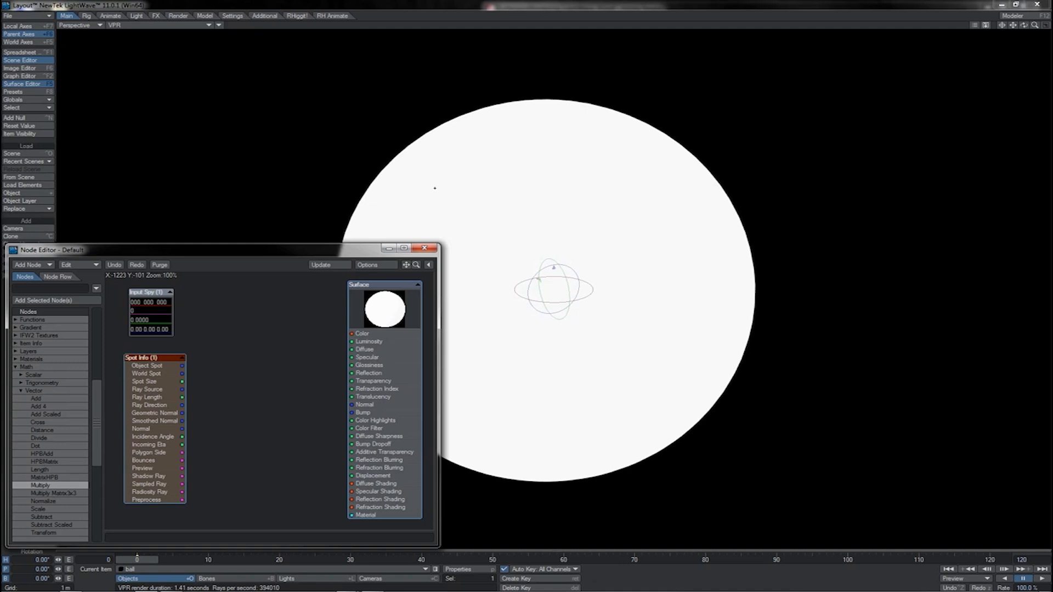
drag(182, 365, 352, 333)
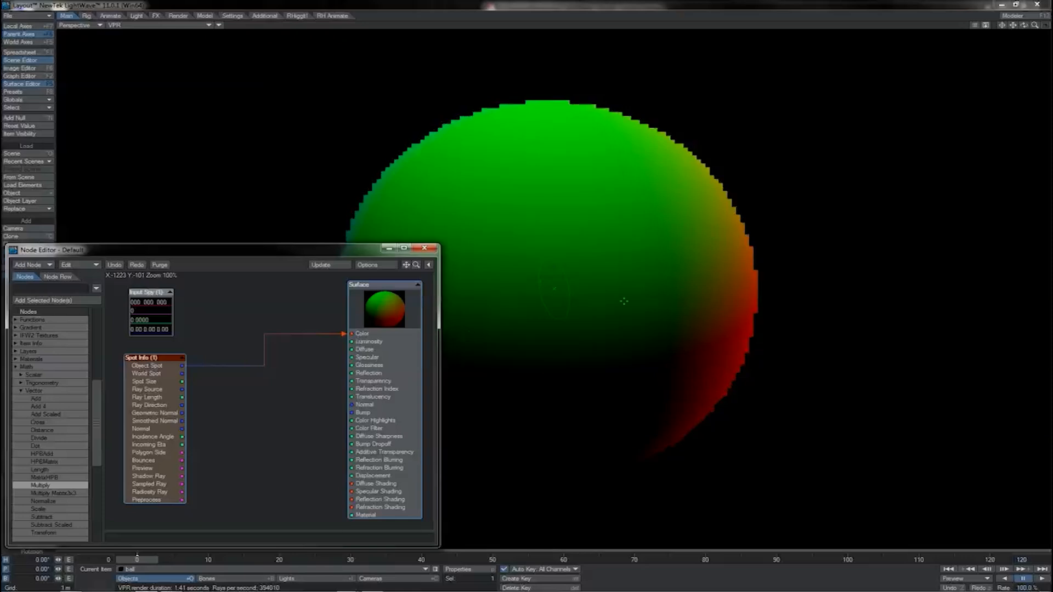
drag(1024, 25, 884, 25)
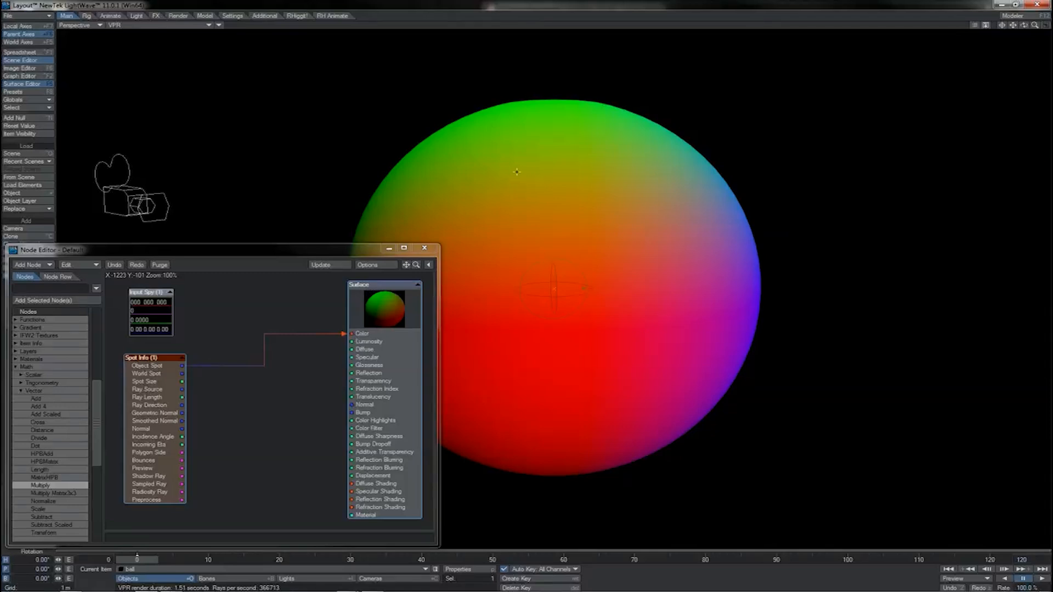
drag(1024, 25, 894, 27)
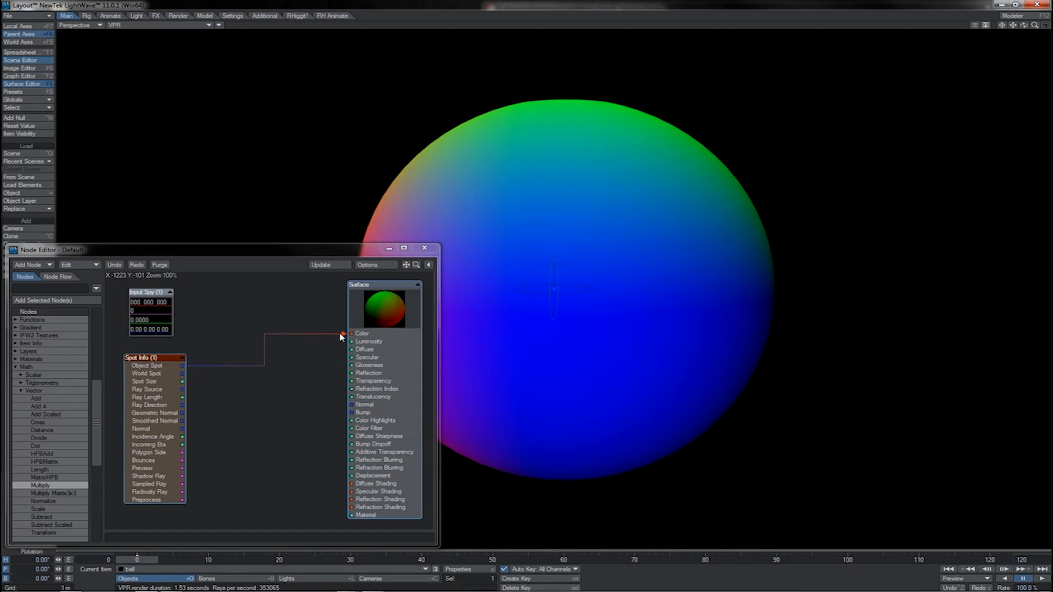
Step: Replace the Object Spot link to the surface's Color with Spot Info's World Spot output and check the ball's shading
drag(341, 337, 209, 376)
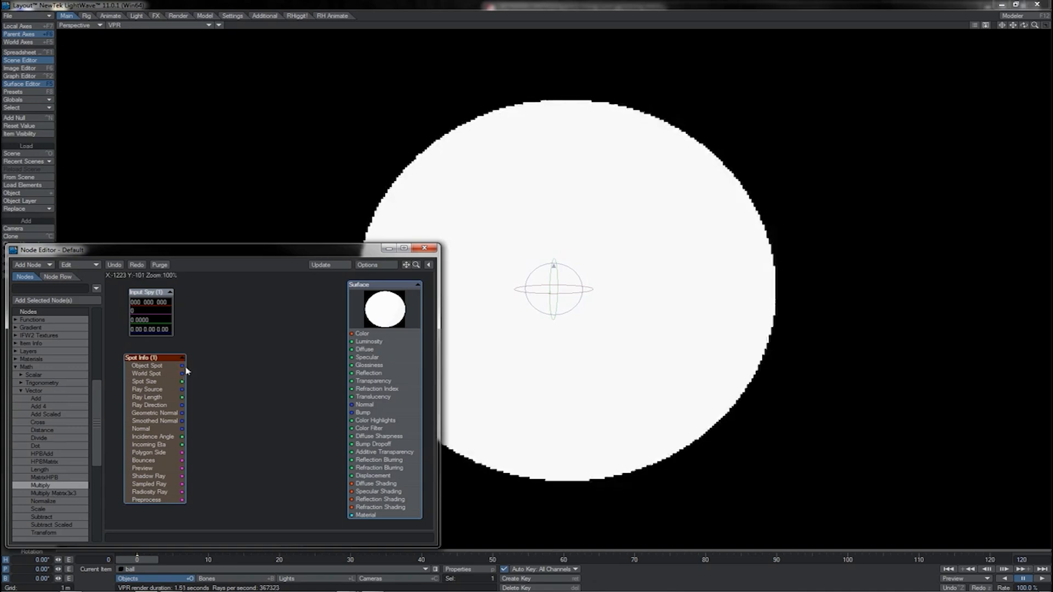
drag(182, 373, 352, 333)
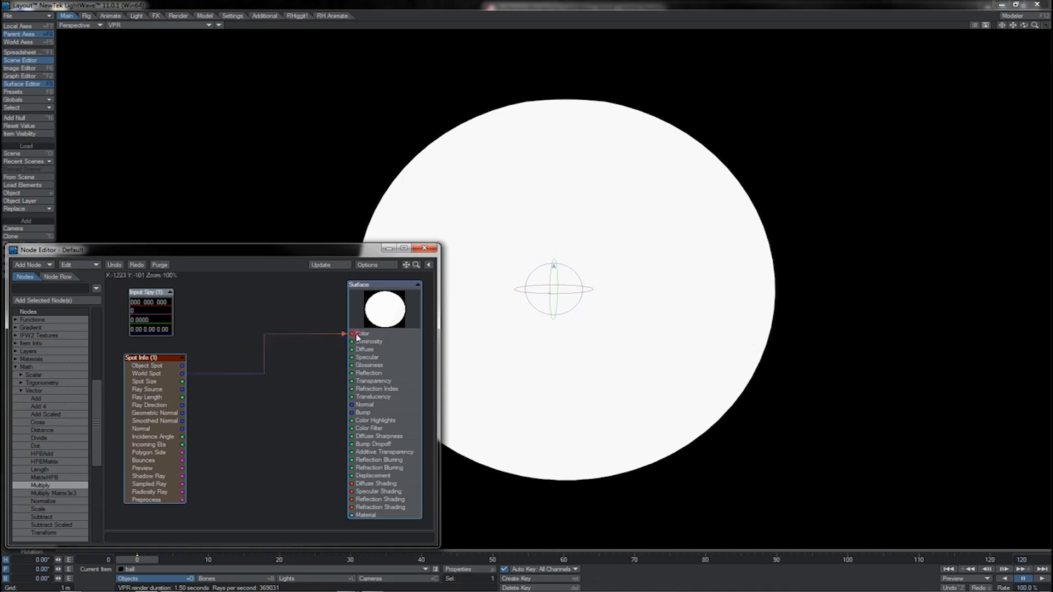
drag(651, 275, 707, 260)
drag(554, 289, 552, 316)
Step: Connect Object Spot to the surface's Color again, transform the ball to test the shading, and undo the transformation
drag(182, 365, 351, 337)
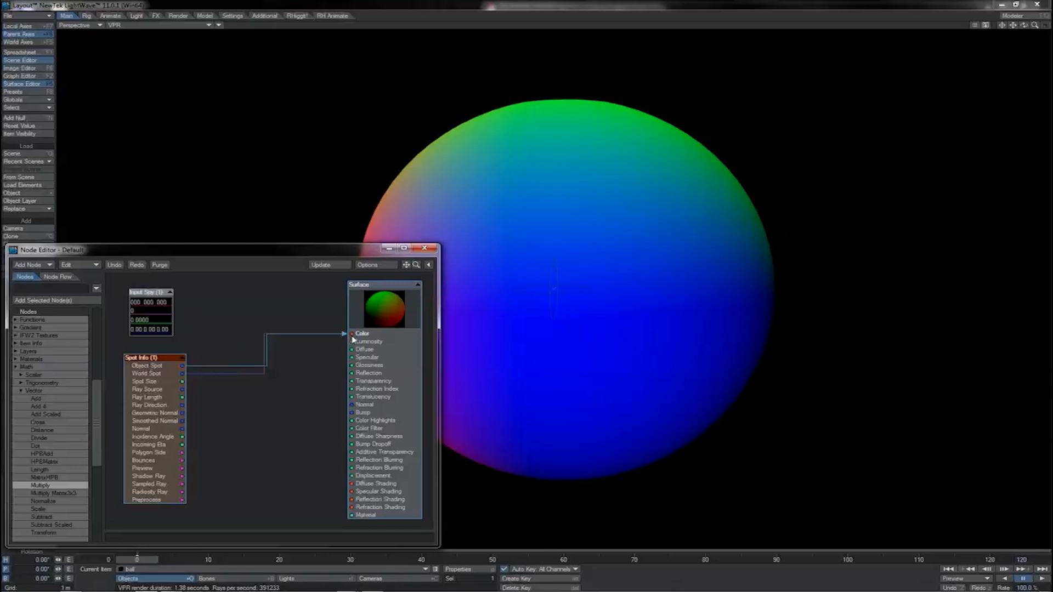
drag(632, 264, 657, 263)
drag(567, 289, 634, 264)
key(ctrl+z)
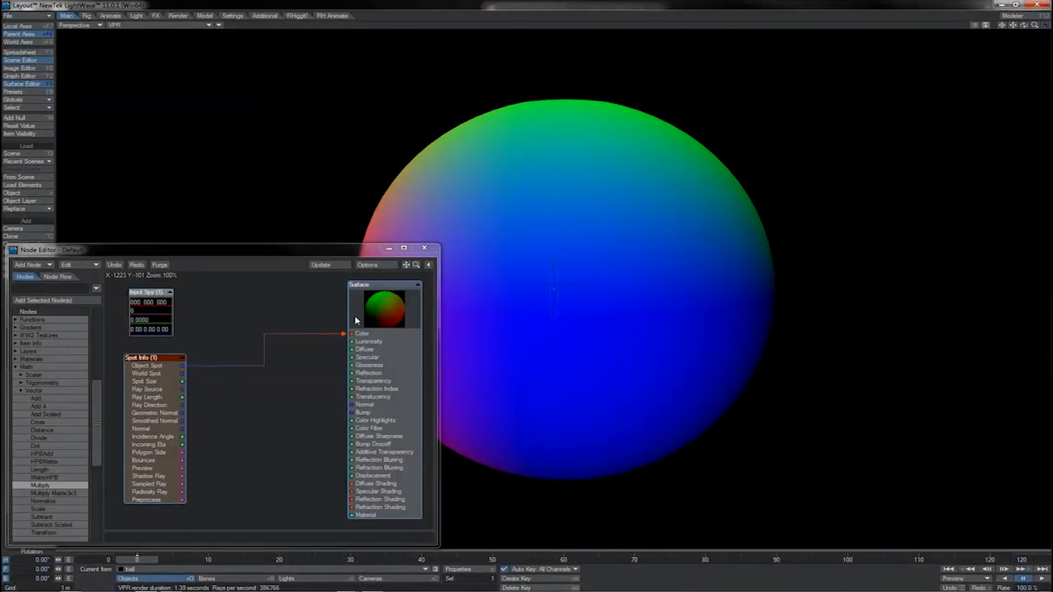
Step: Compare Spot Info's Geometric Normal, Smoothed Normal and Normal outputs on the surface's Color, leaving Smoothed Normal connected
drag(182, 412, 352, 334)
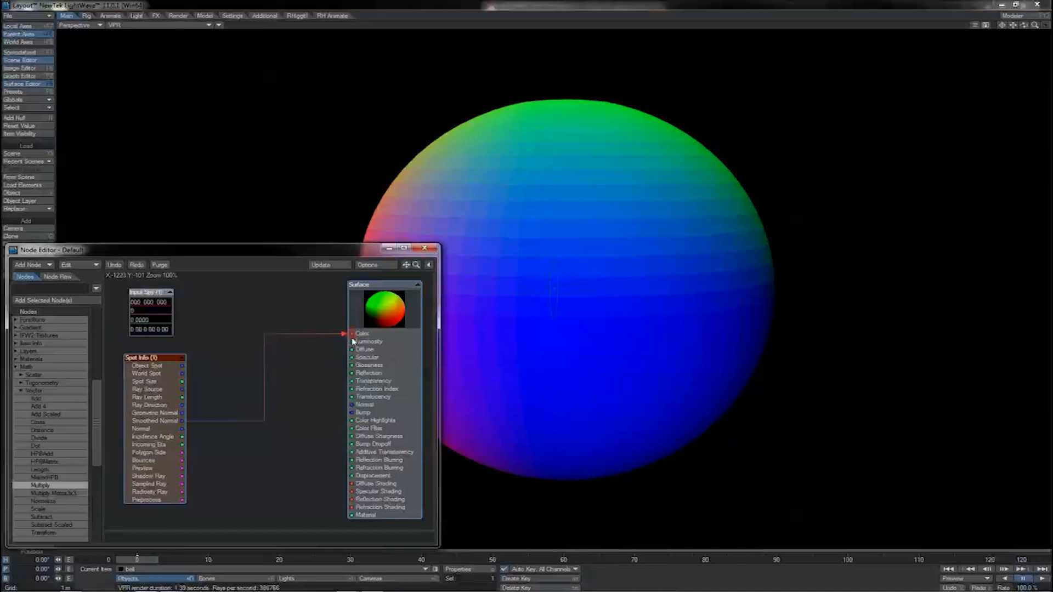
drag(182, 428, 352, 332)
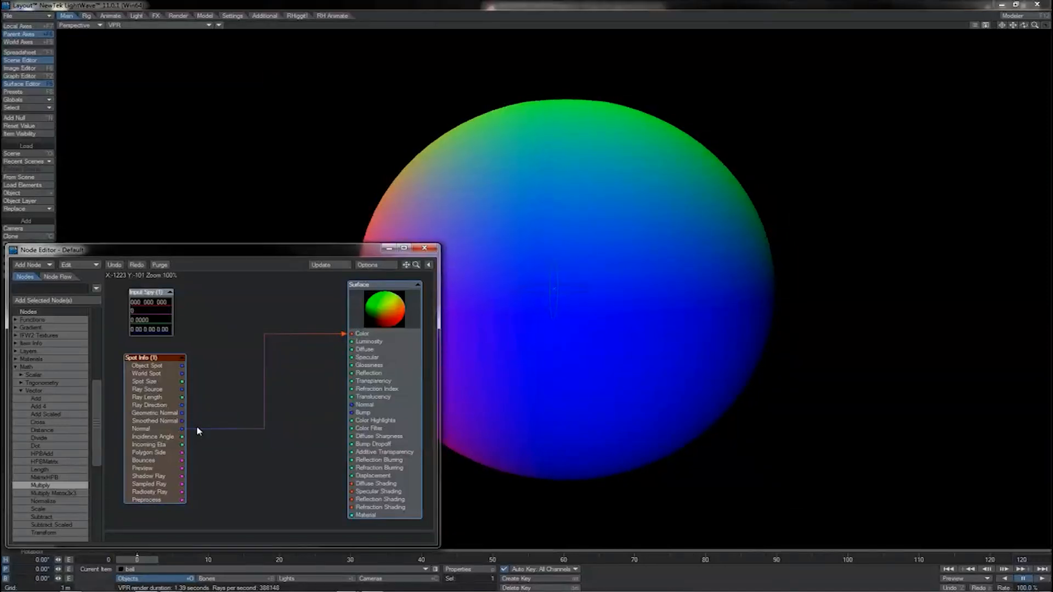
drag(182, 413, 351, 333)
drag(182, 420, 351, 333)
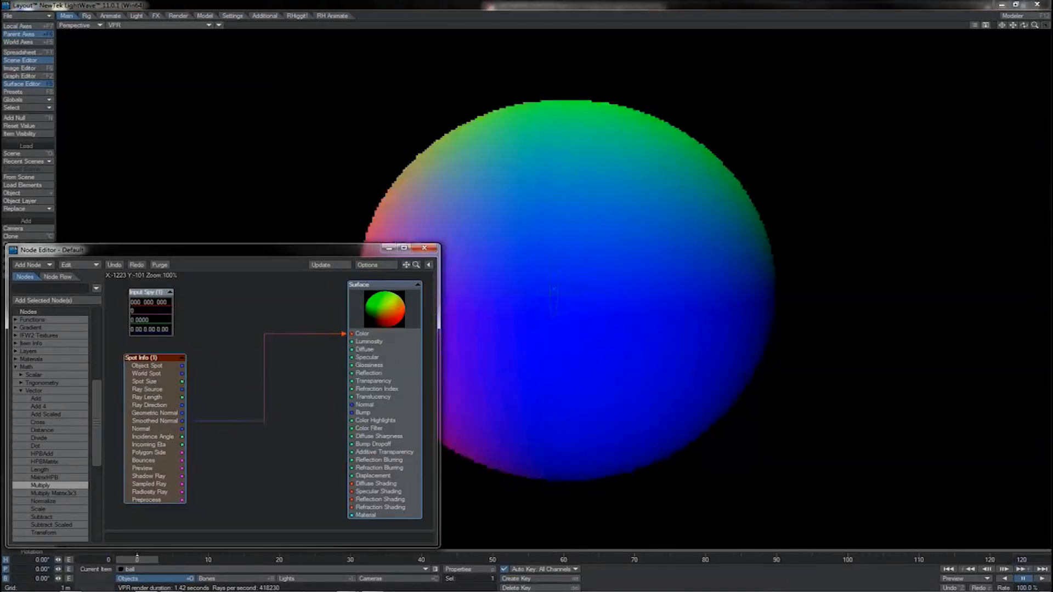
Step: Toggle Smoothing on the ball's Default surface to compare the shading, and try rotating the ball before undoing the rotation
key(F5)
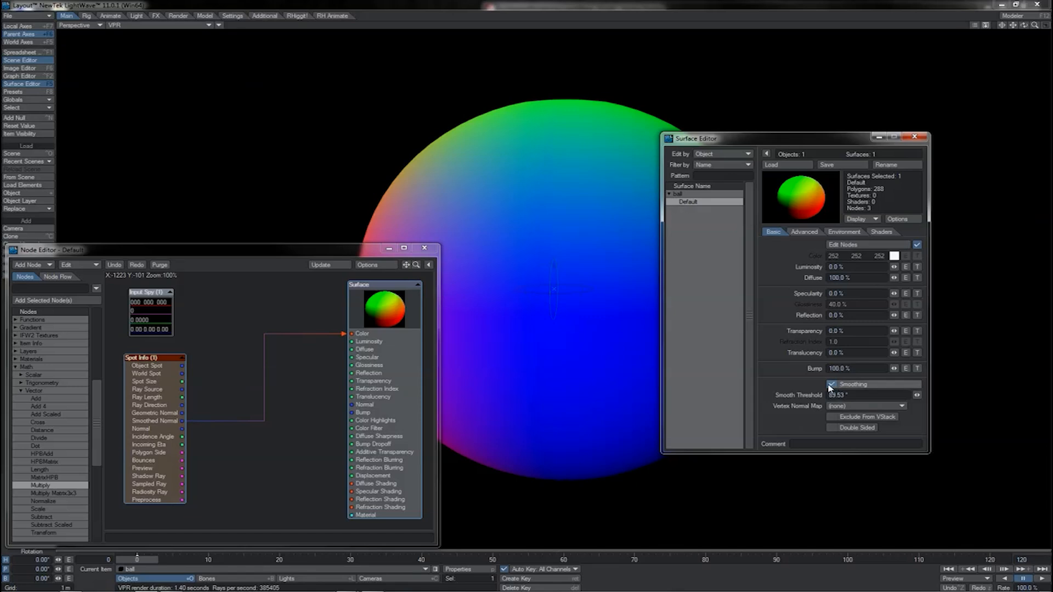
click(832, 385)
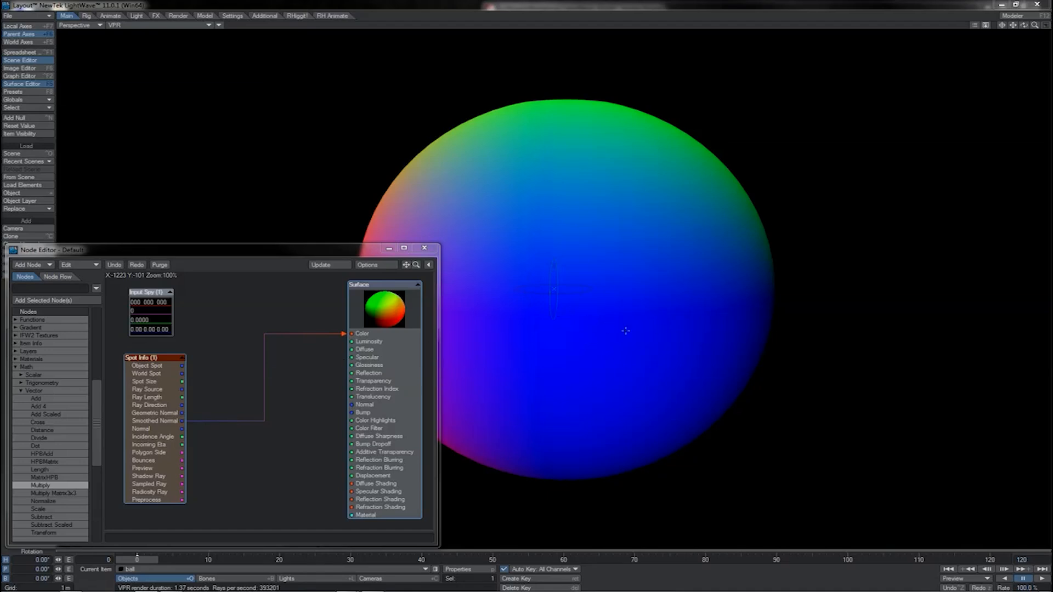
mouse_move(671, 351)
mouse_down()
mouse_move(472, 408)
mouse_move(510, 419)
mouse_move(460, 439)
mouse_move(482, 494)
mouse_up()
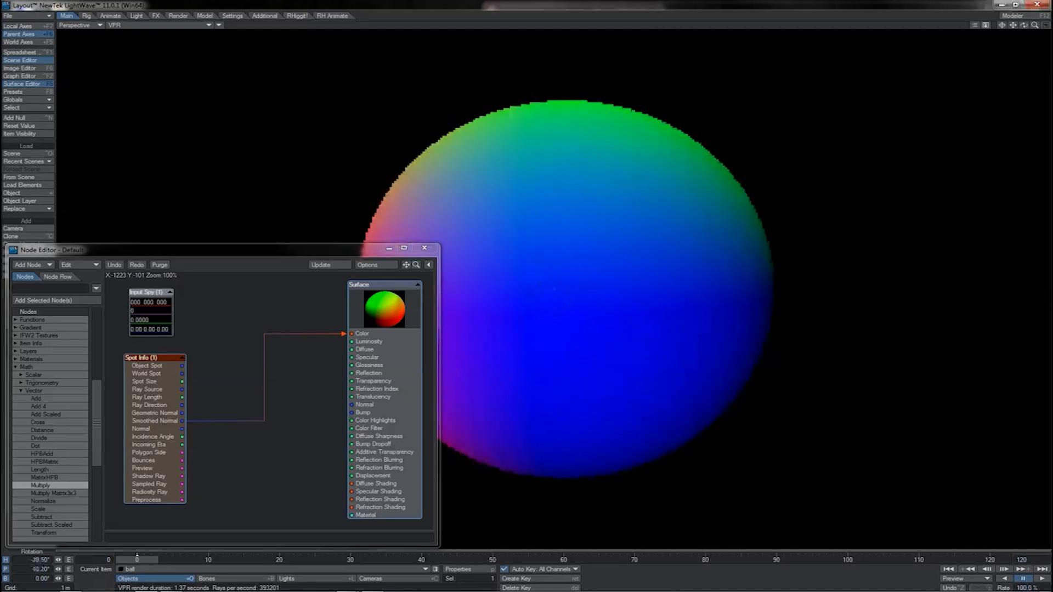
key(ctrl+z)
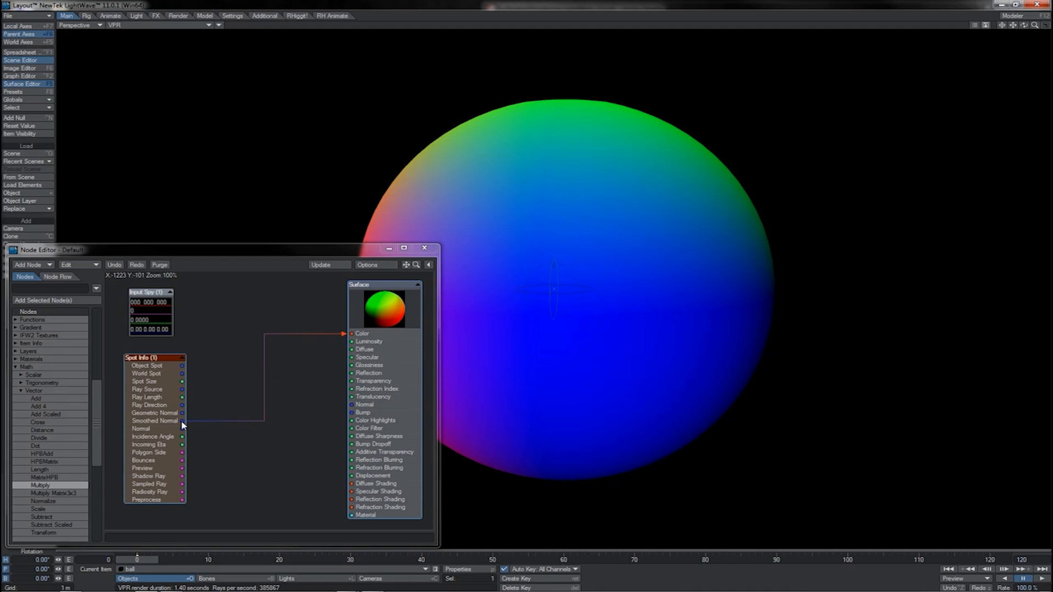
drag(181, 422, 219, 435)
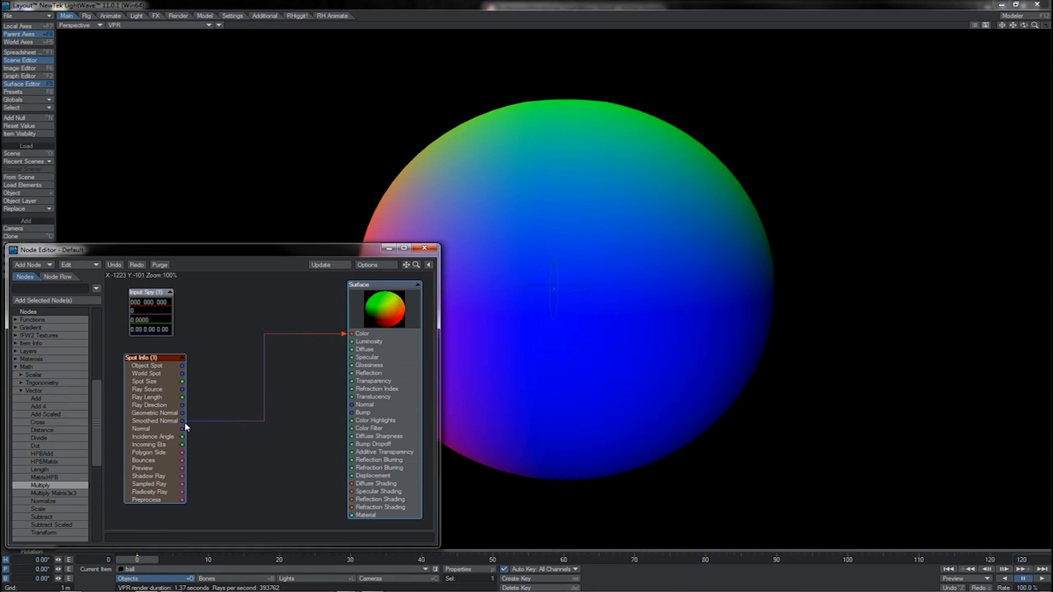
drag(185, 422, 233, 442)
drag(185, 372, 221, 392)
drag(183, 415, 209, 421)
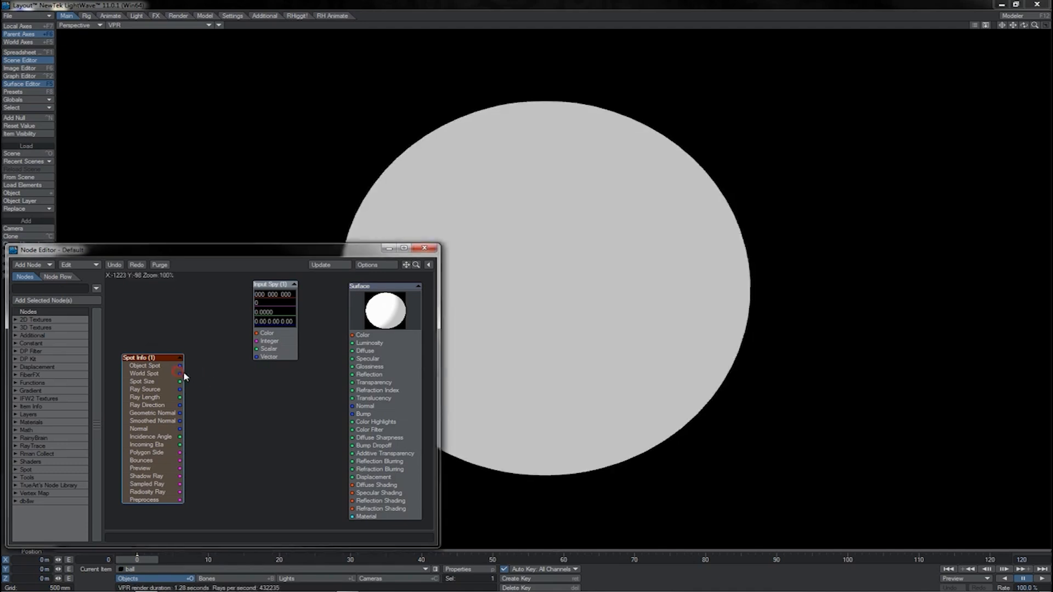
drag(182, 375, 237, 367)
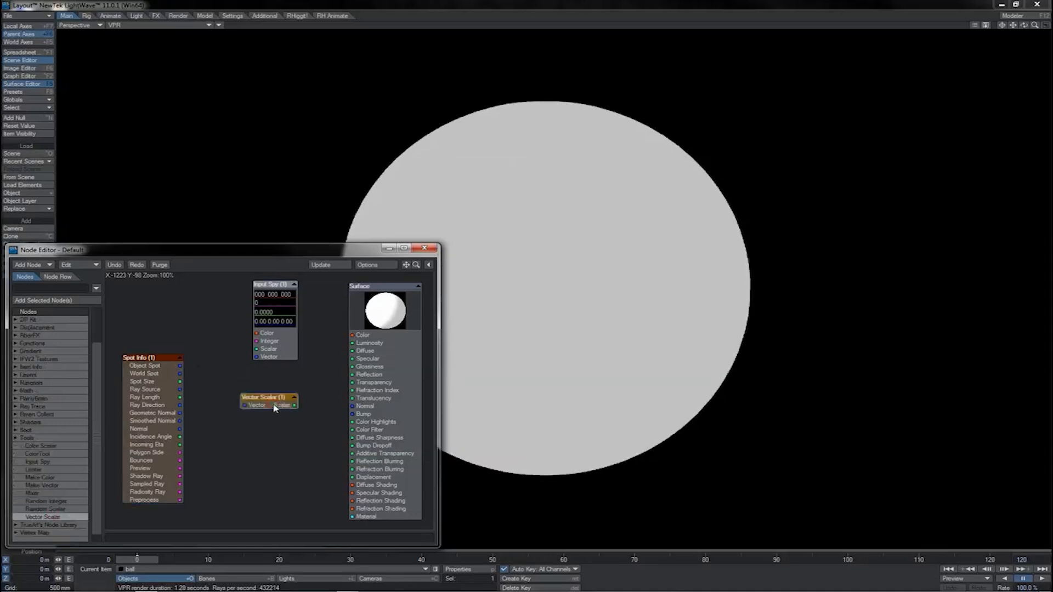
Step: Place the Vector Scalar node beside Spot Info, feed Object Spot into its Vector input, and set its Mode to Y Channel
drag(272, 404, 241, 393)
drag(179, 366, 211, 391)
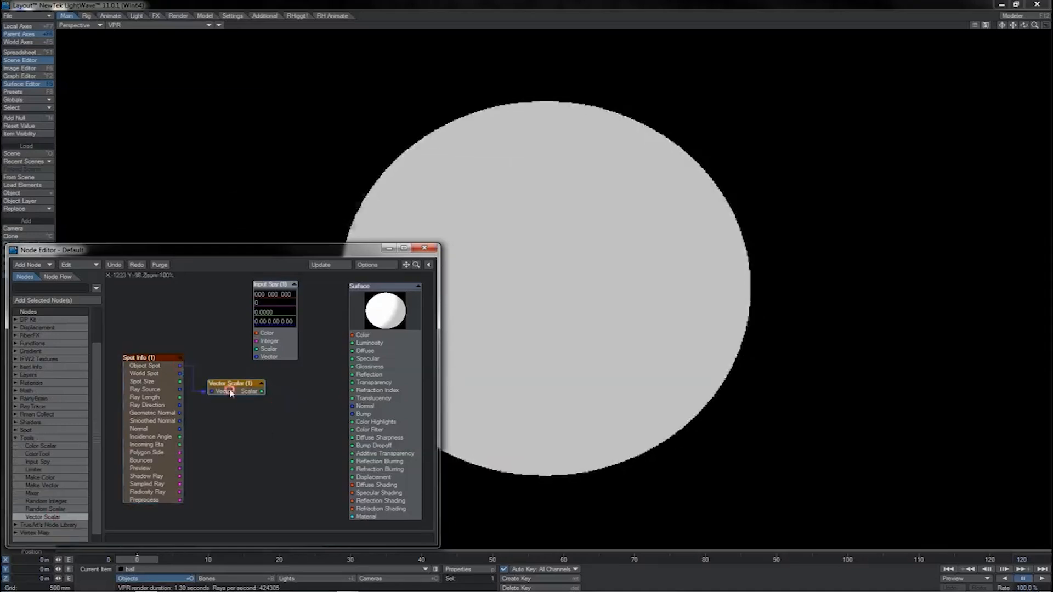
double_click(233, 383)
click(337, 215)
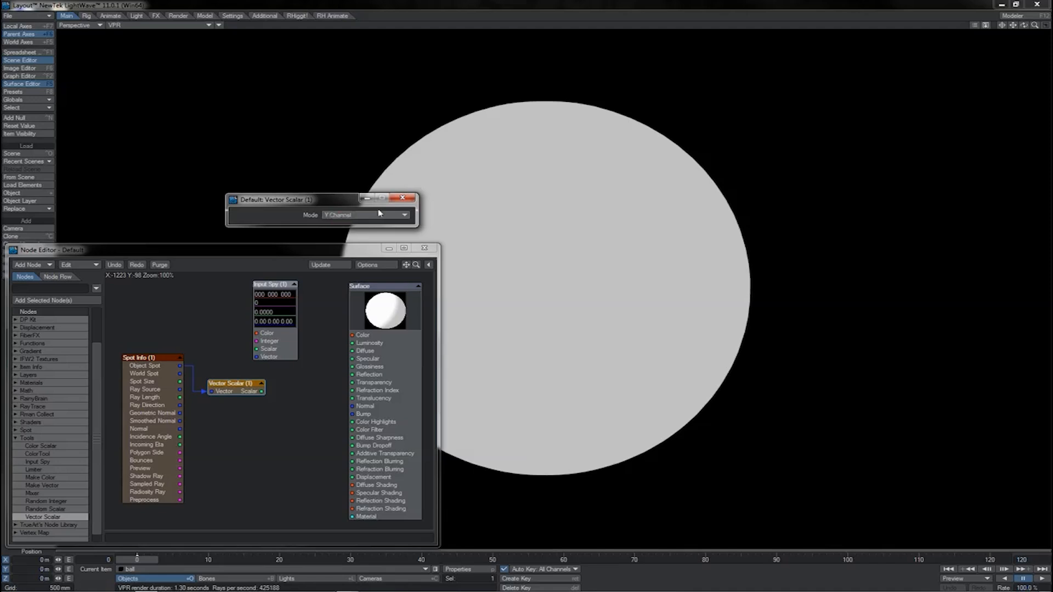
click(347, 218)
click(403, 199)
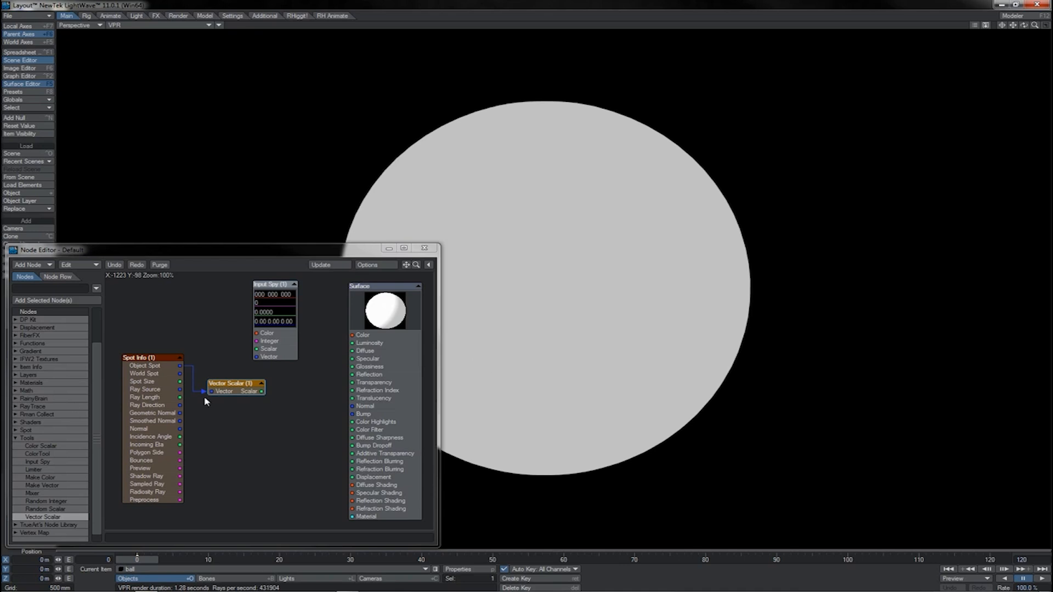
Step: Connect the Vector Scalar node's Scalar output to the surface's Color input and view the gradient on the ball
drag(261, 391, 351, 335)
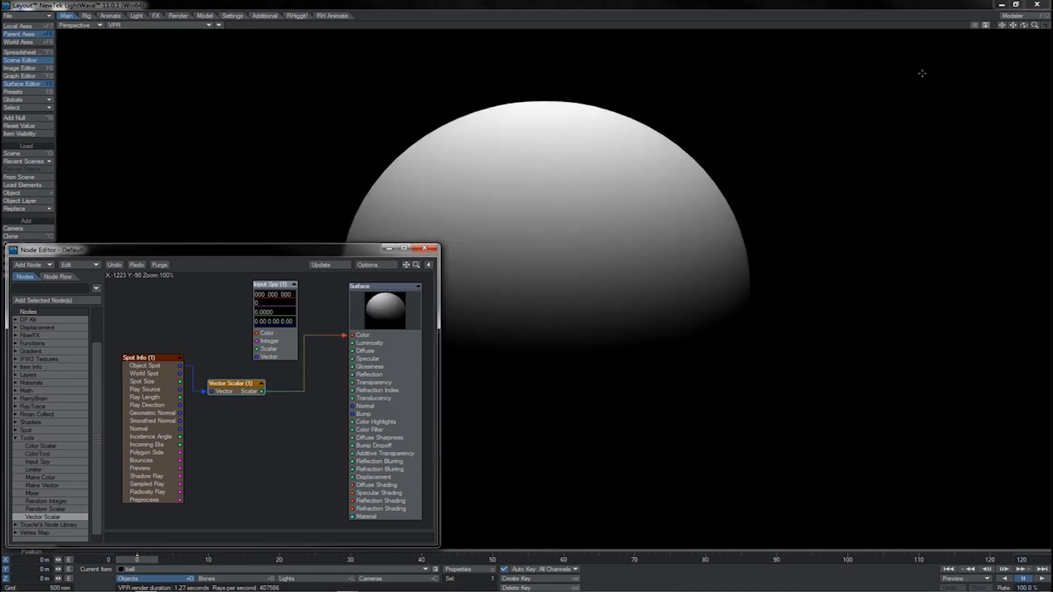
drag(1025, 27, 1025, 11)
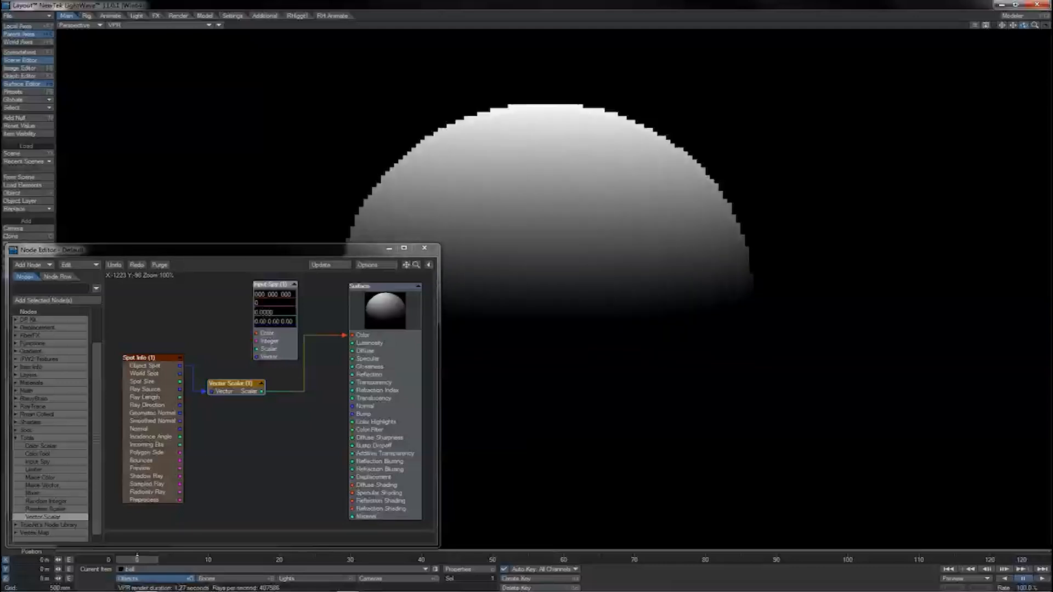
drag(262, 392, 298, 439)
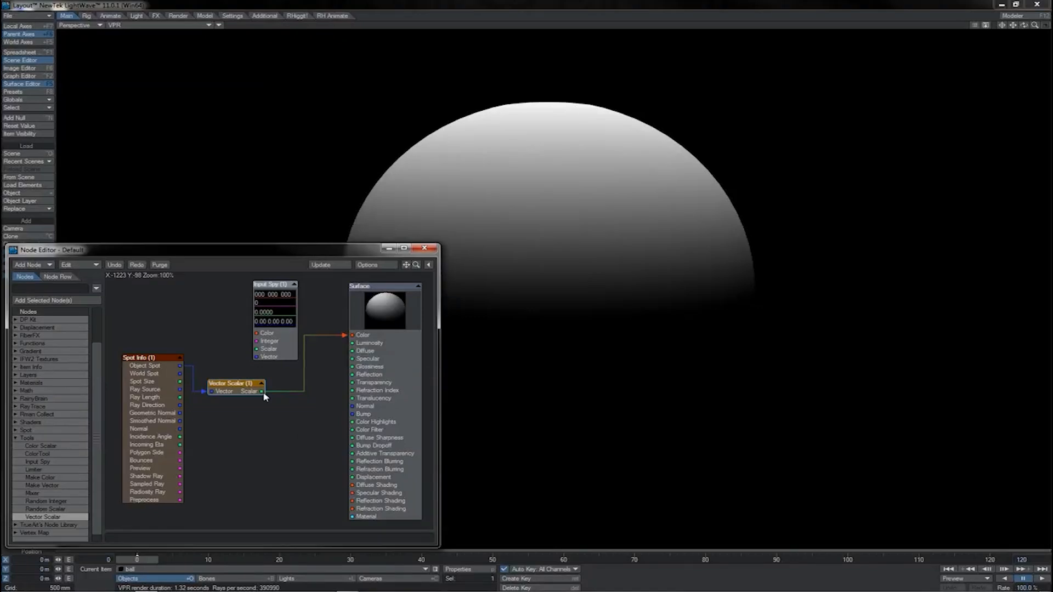
mouse_move(262, 392)
mouse_down()
mouse_move(279, 409)
mouse_move(309, 412)
mouse_move(263, 372)
mouse_up()
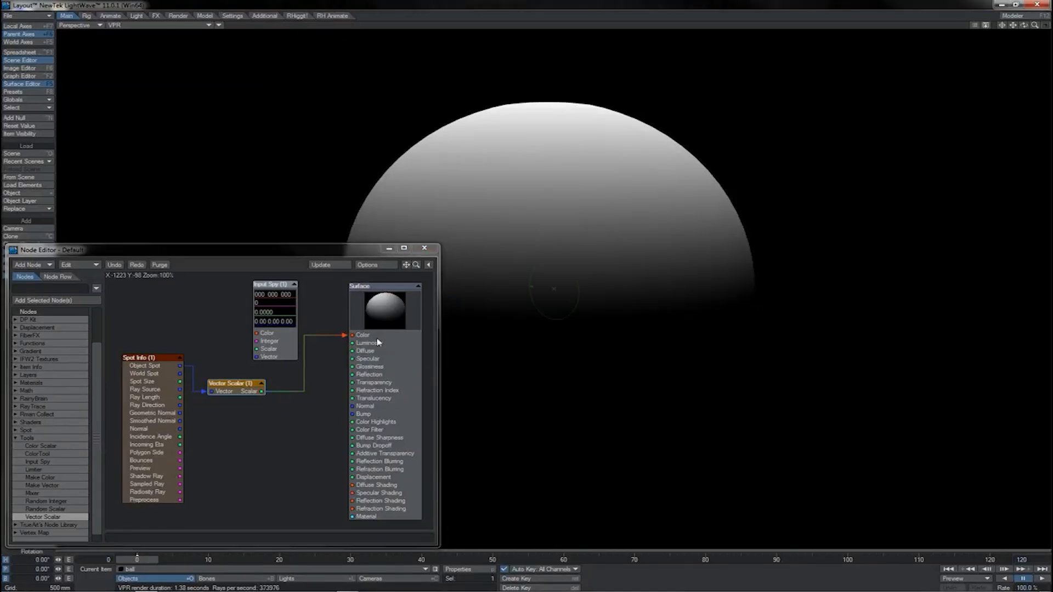
Step: Try rotating the ball with Object Spot driving the gradient, and undo the rotation
key(y)
mouse_move(840, 200)
mouse_down()
mouse_move(882, 206)
mouse_move(885, 249)
mouse_move(840, 200)
mouse_up()
key(ctrl+z)
Step: Feed Spot Info's World Spot output into the Vector Scalar node instead and try rotating the ball
drag(182, 373, 213, 392)
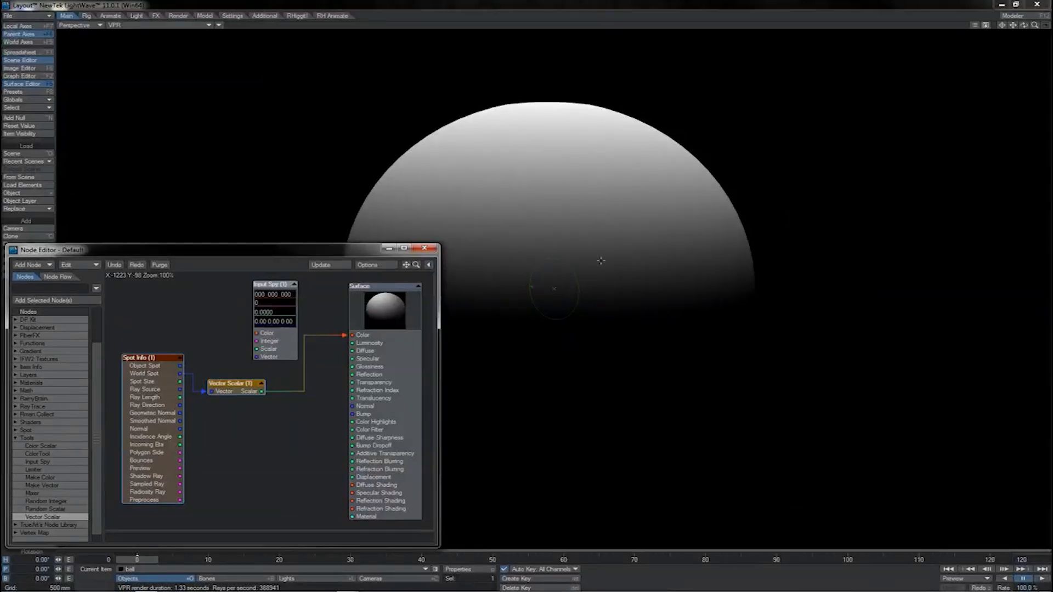
drag(628, 275, 718, 307)
Step: Squash the ball vertically with Stretch and rotate it to about -322.1° heading and -85.6° pitch
key(h)
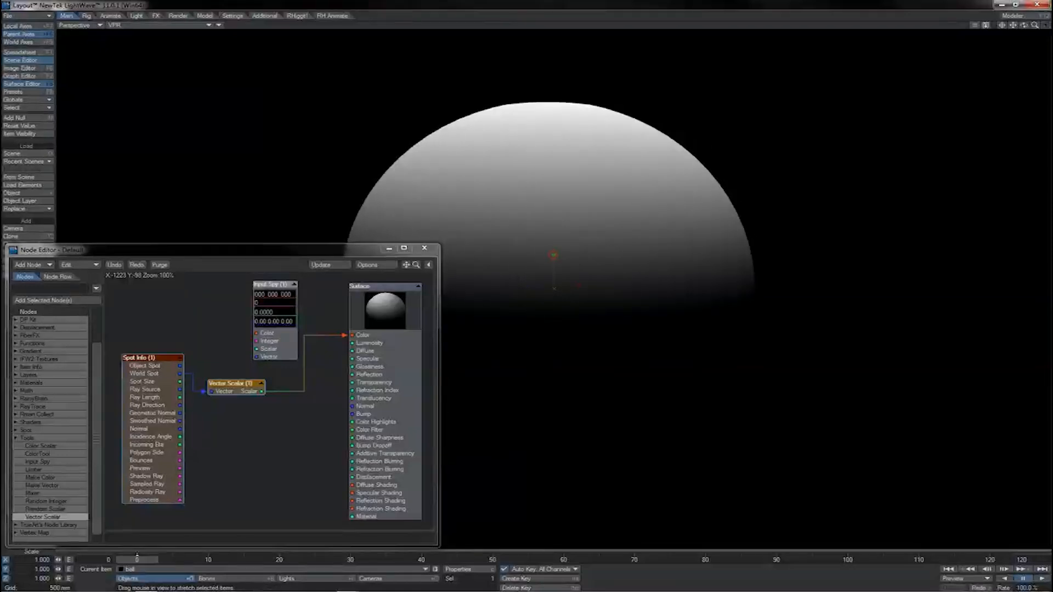
drag(553, 255, 554, 317)
key(y)
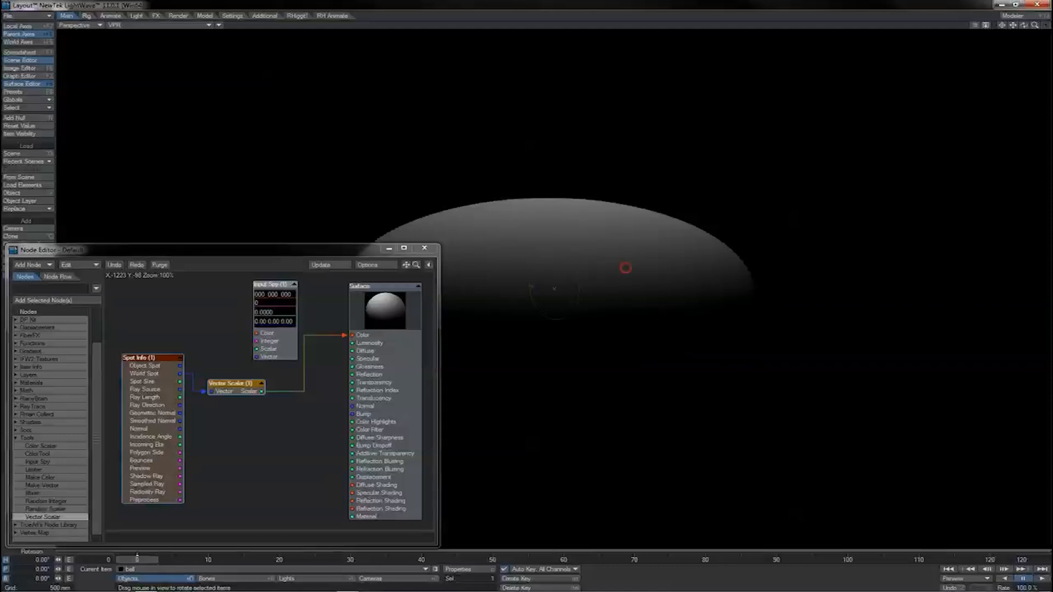
drag(625, 268, 603, 219)
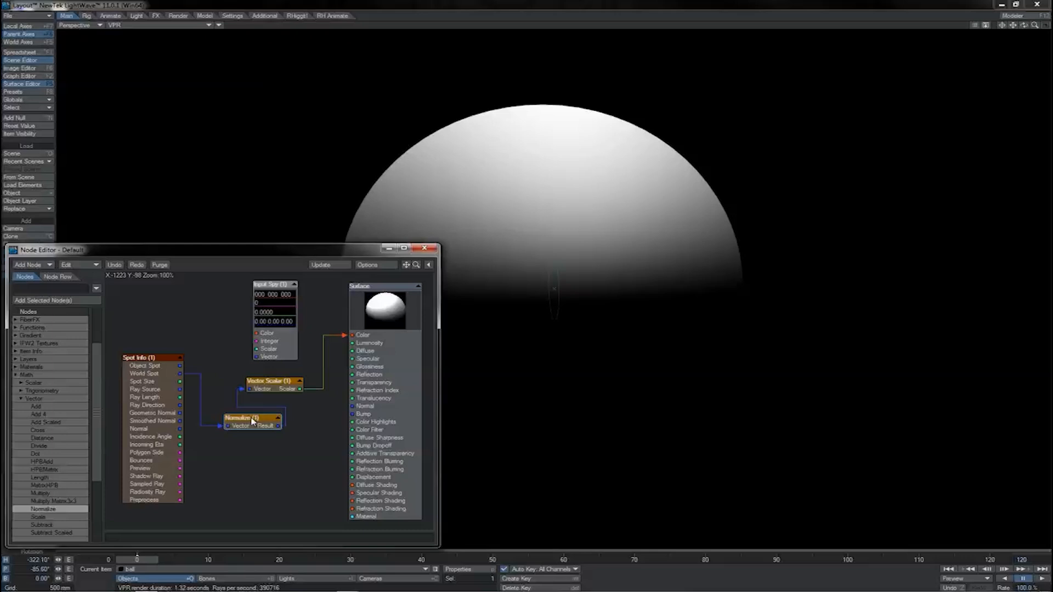
Step: Position the Normalize node between World Spot and Vector Scalar, and rotate the ball to about -326.1° pitch and -370.8° bank
drag(254, 422, 243, 421)
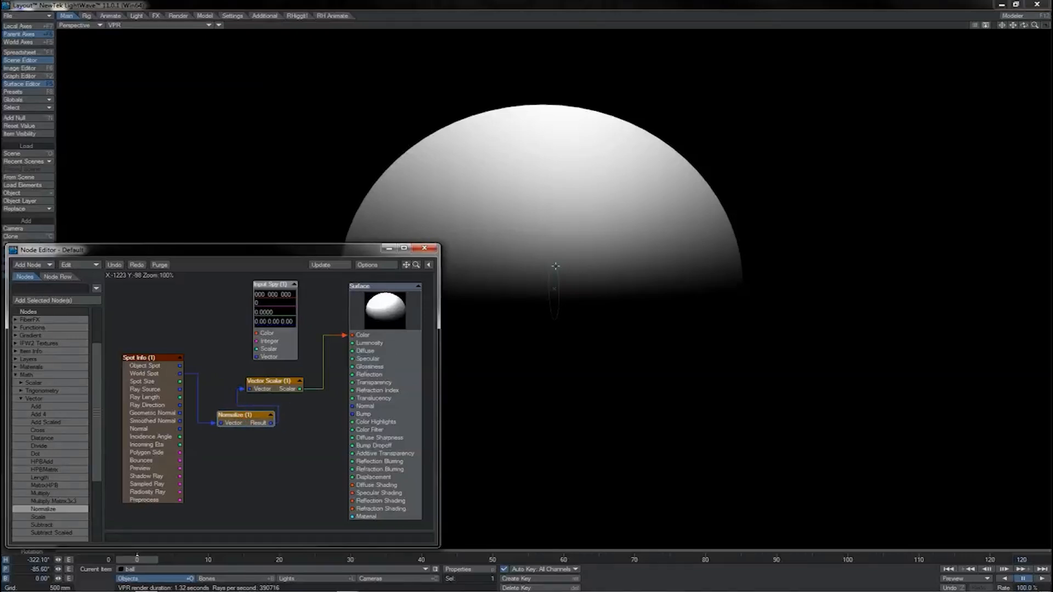
drag(555, 266, 570, 285)
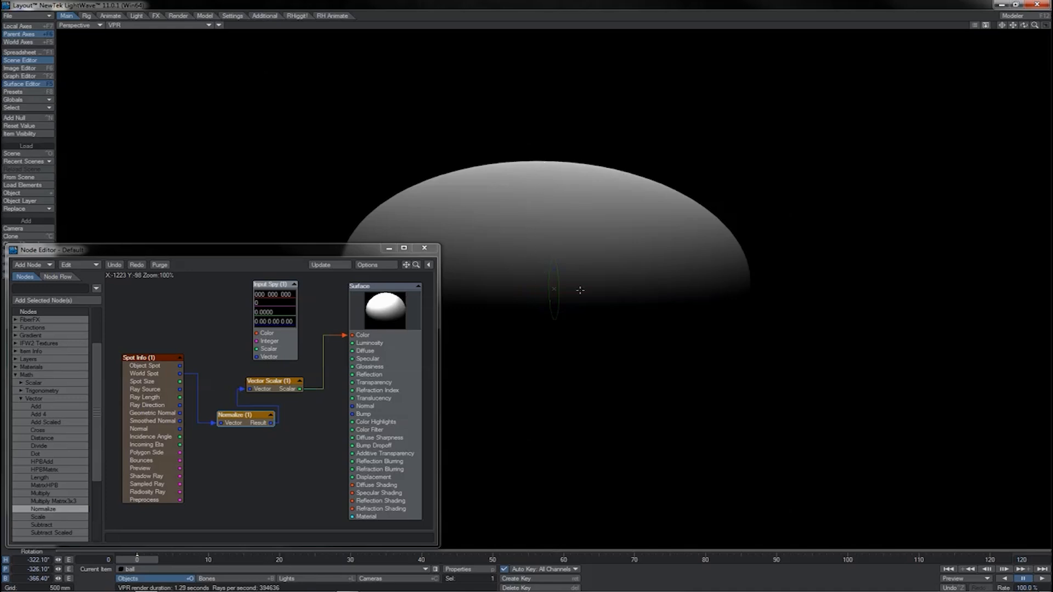
drag(576, 275, 314, 252)
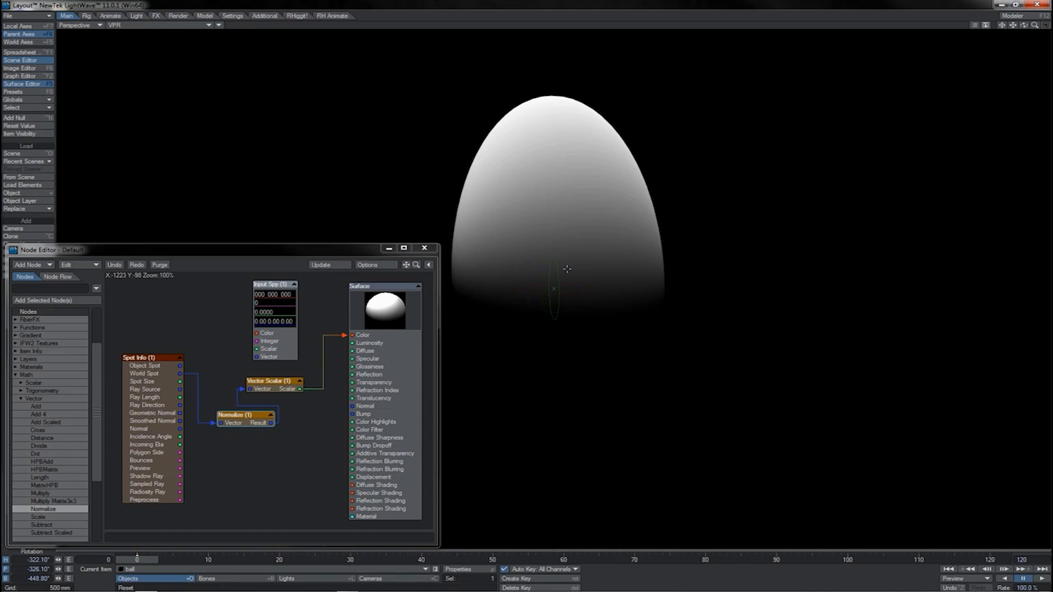
right_drag(567, 268, 732, 268)
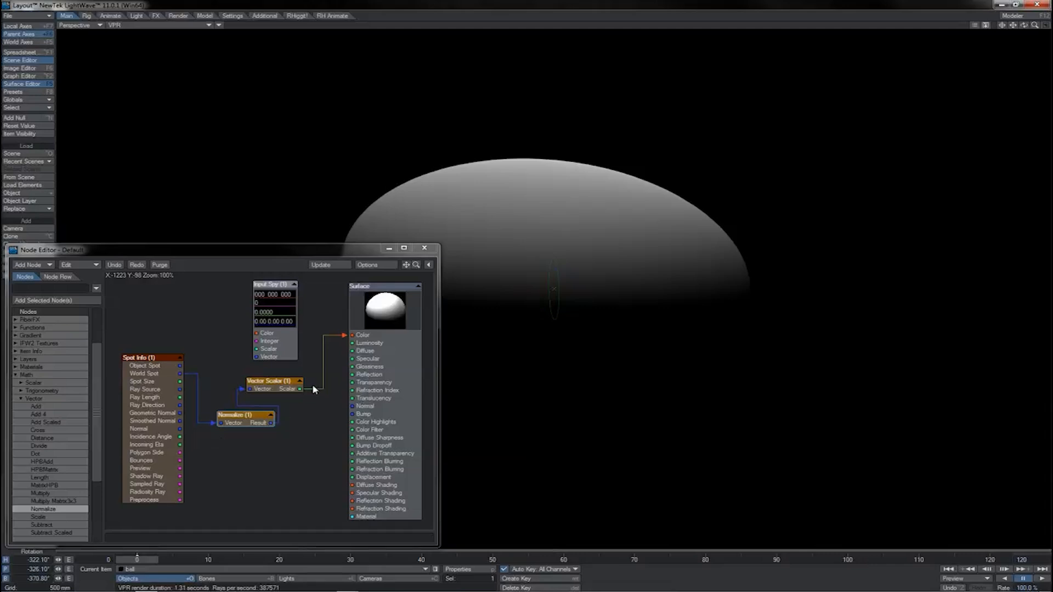
drag(300, 389, 220, 375)
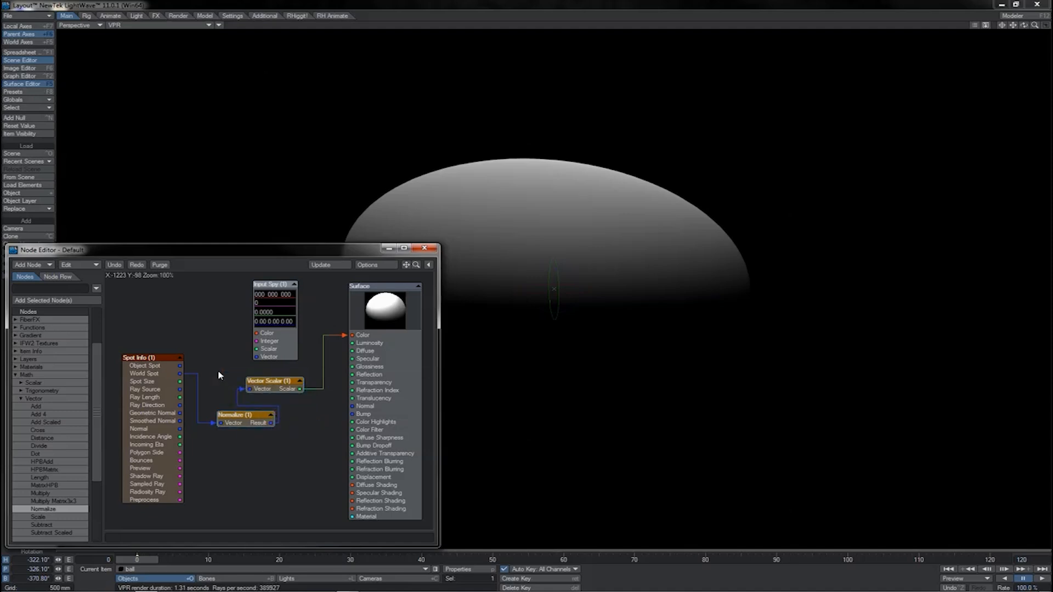
Step: Remove the Normalize and Vector Scalar nodes and drive the surface Color with Spot Info's Incidence Angle
key(Delete)
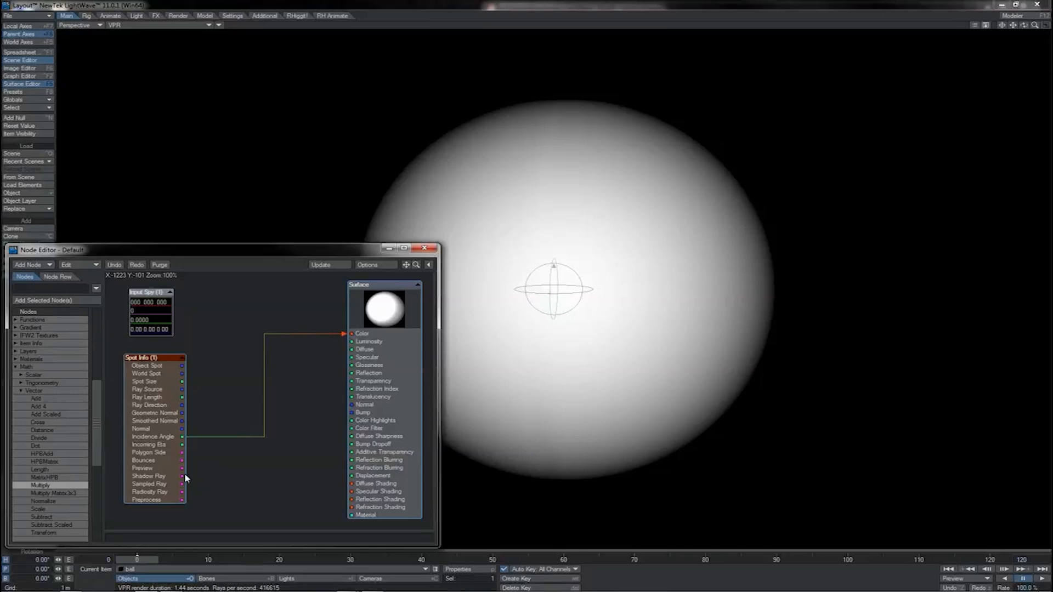
drag(183, 445, 207, 475)
drag(206, 472, 212, 496)
Step: Try the Double Sided option in the ball's Default surface settings and close the Surface Editor
drag(0, 110, 660, 171)
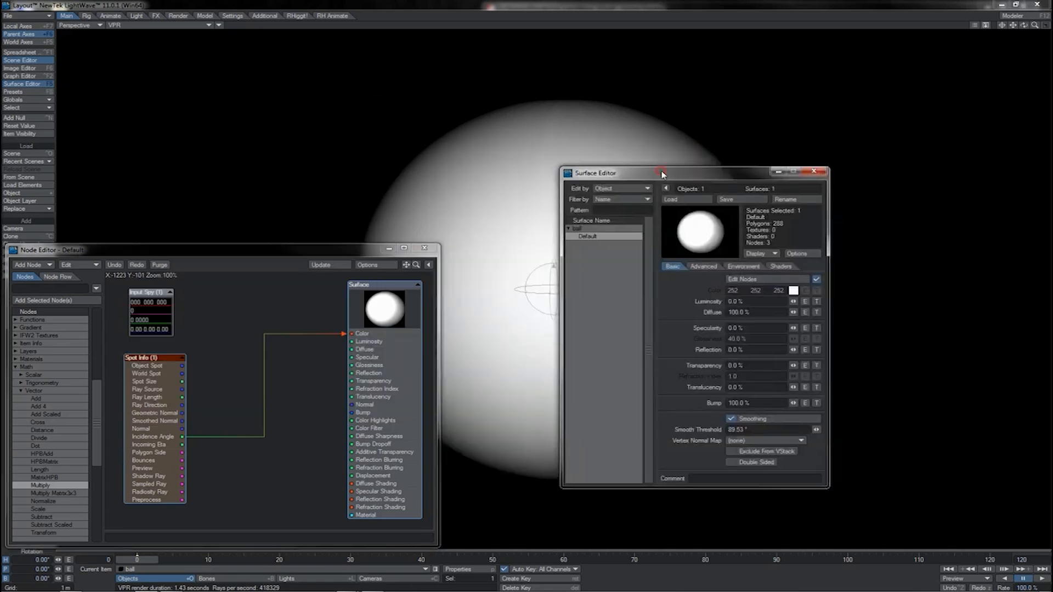
click(734, 462)
click(814, 172)
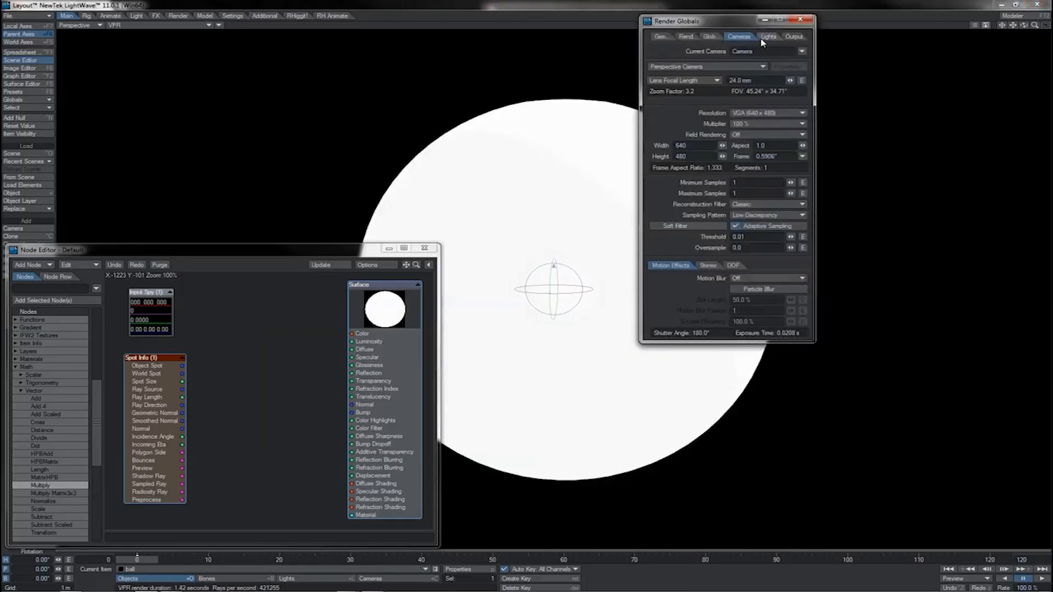
Step: Set the scene's ambient light intensity to 0% in Render Globals and close the window
click(765, 37)
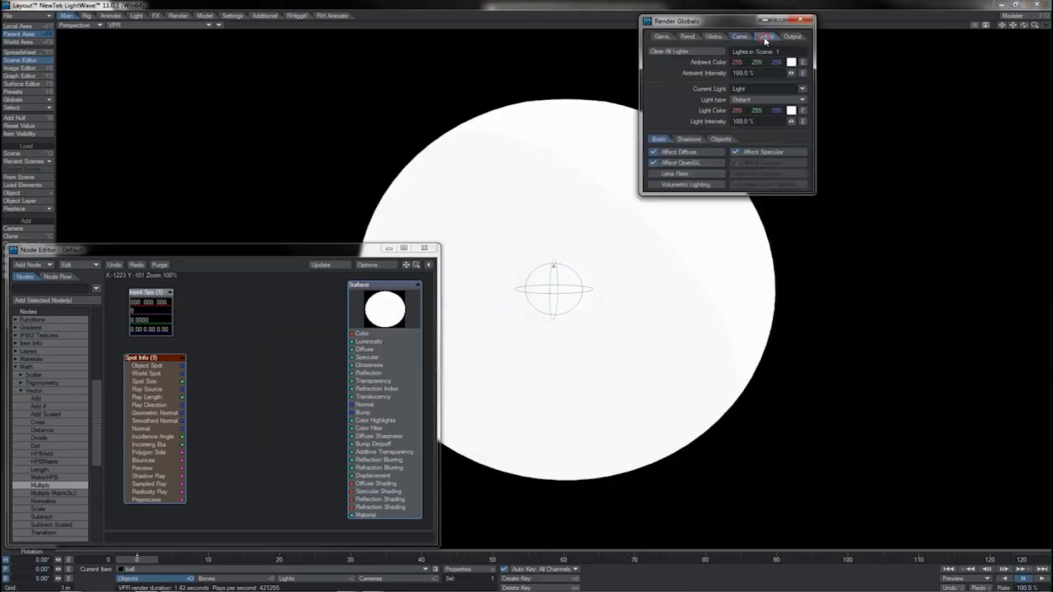
click(767, 73)
text(0)
key(Tab)
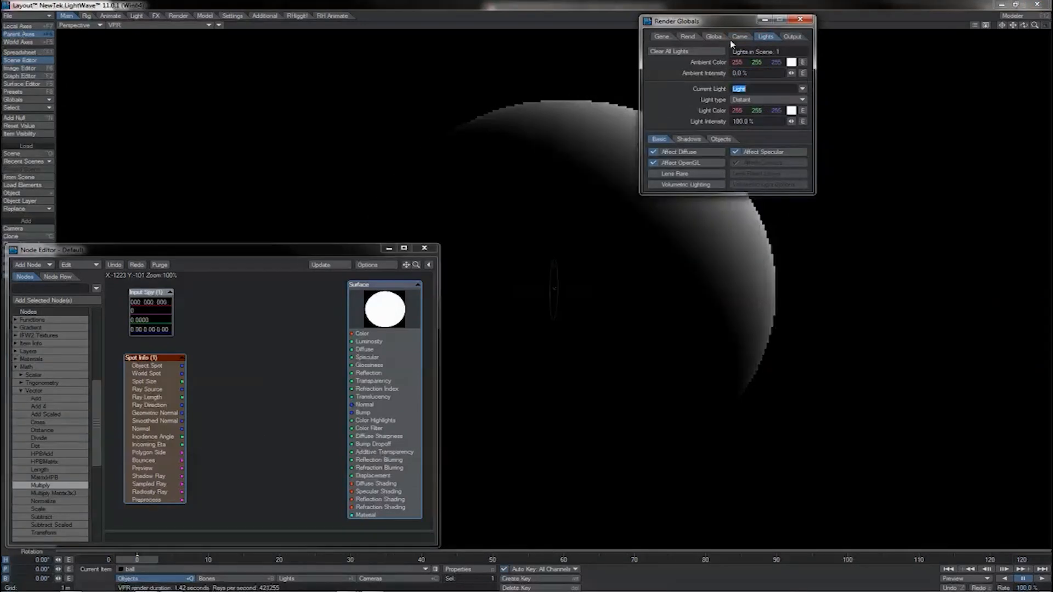
click(802, 22)
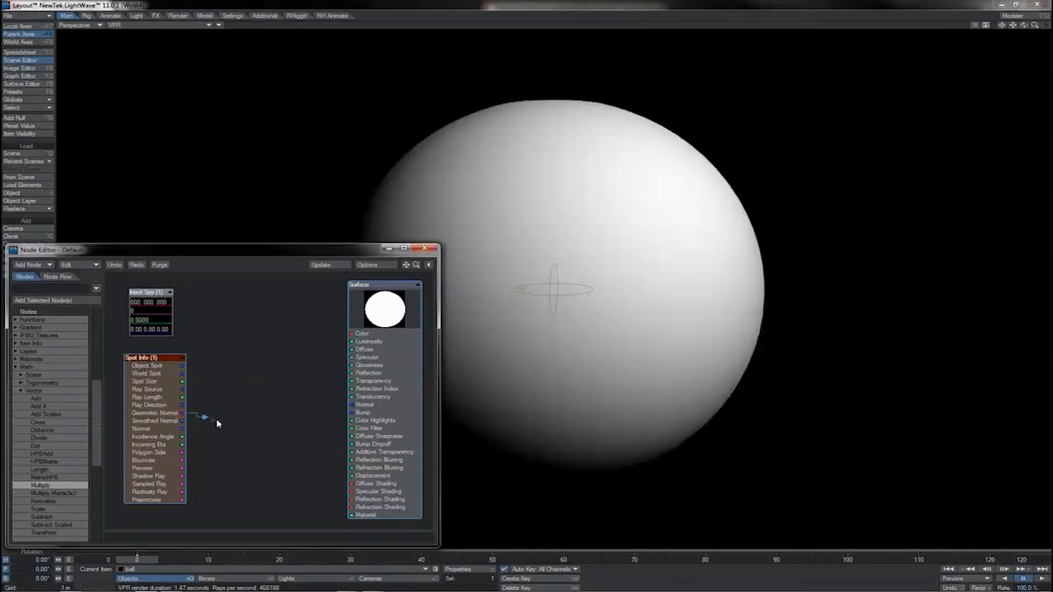
Step: Try switching Smoothing off and back on for the ball's Default surface in the Surface Editor
drag(182, 421, 207, 416)
key(F5)
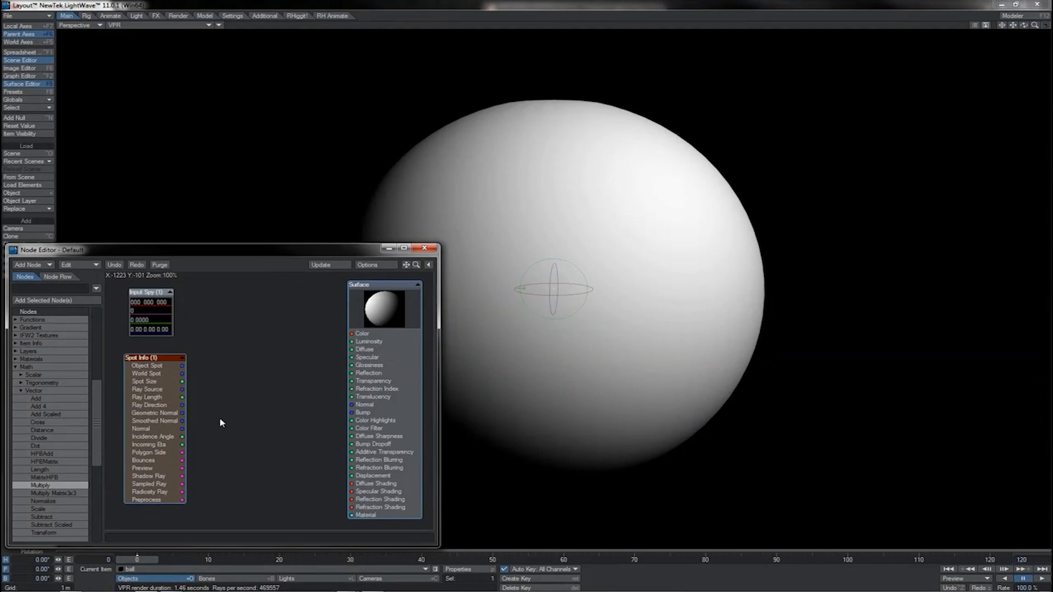
drag(11, 132, 684, 198)
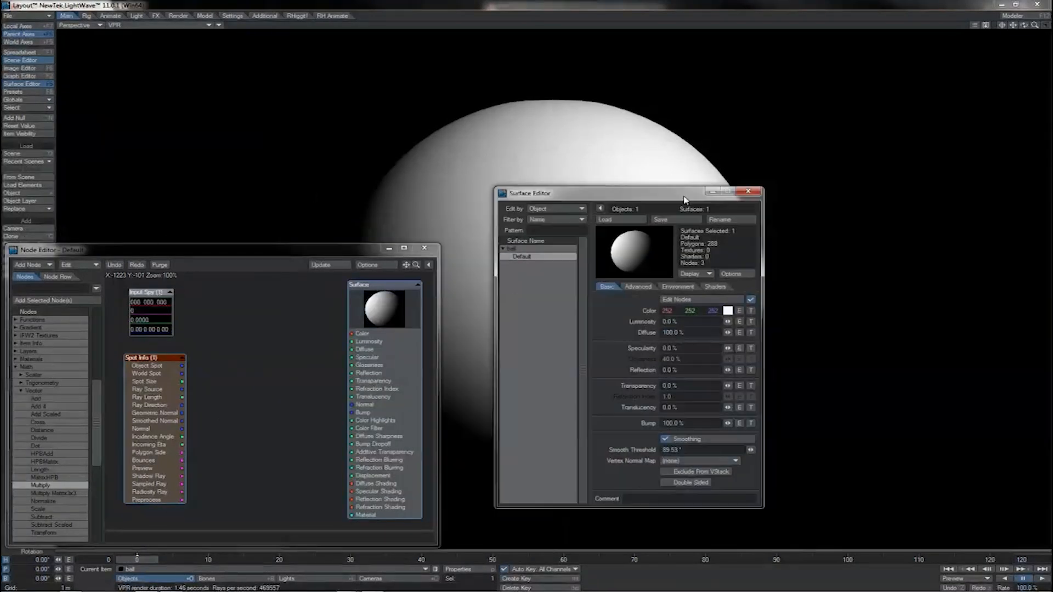
click(666, 439)
click(682, 441)
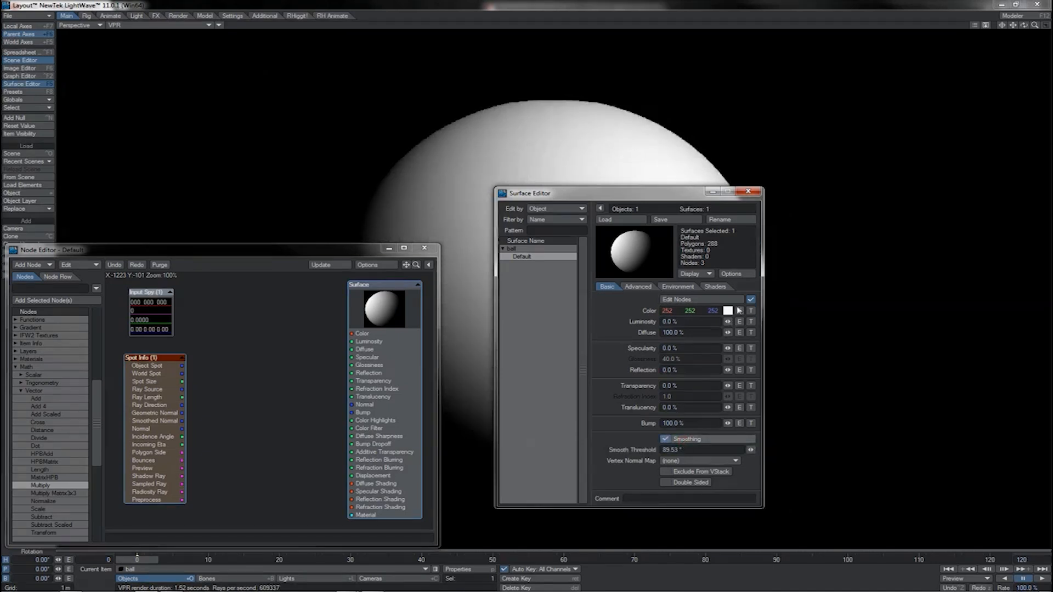
click(746, 191)
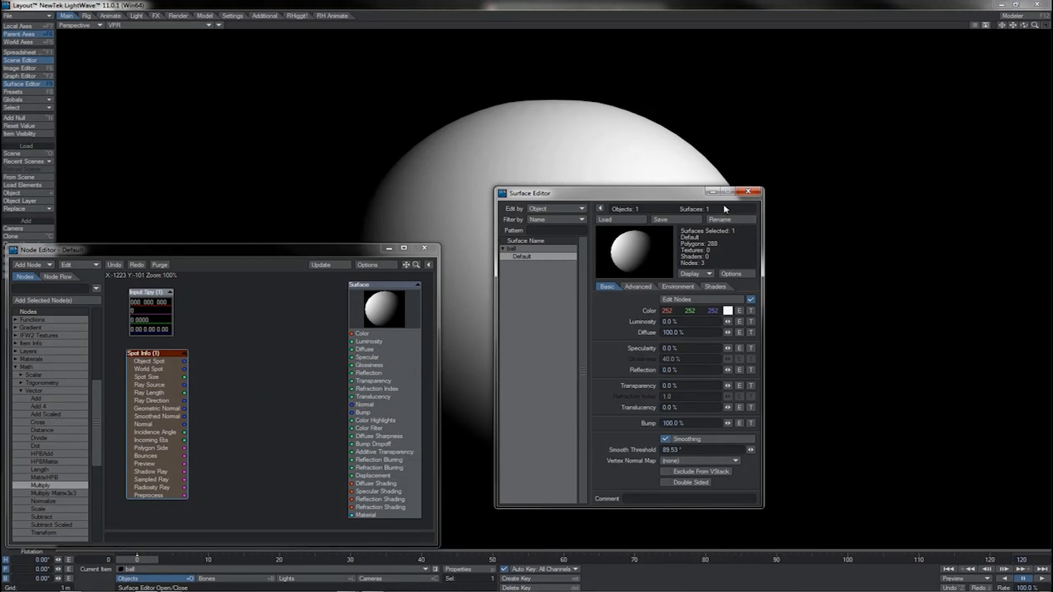
Step: Add a Weight Map feeding an Invert node, and two vector Multiply nodes with Geometric Normal and Smoothed Normal as their B inputs
click(264, 350)
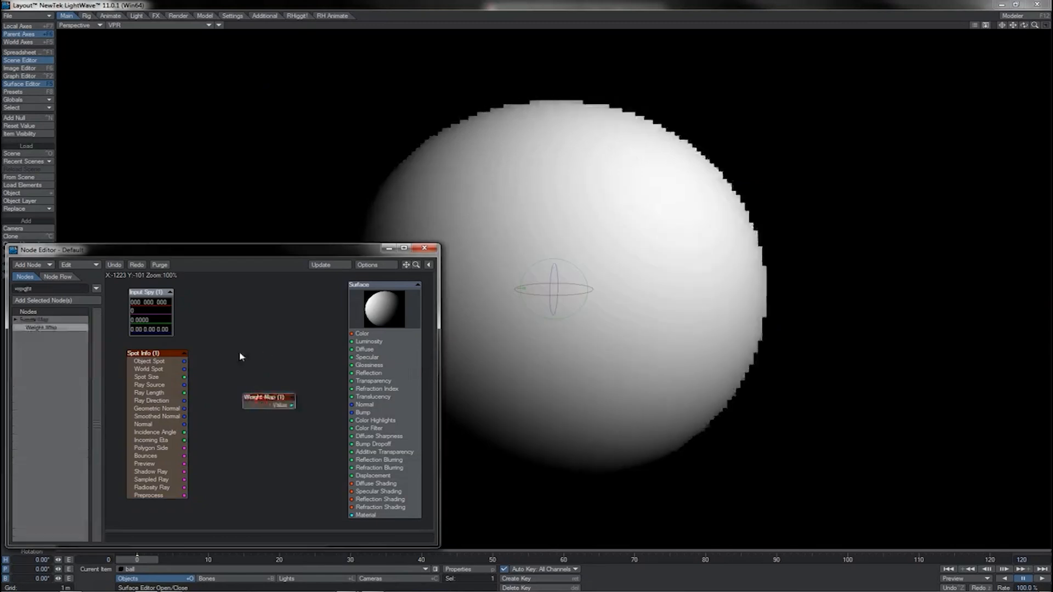
drag(262, 396, 228, 310)
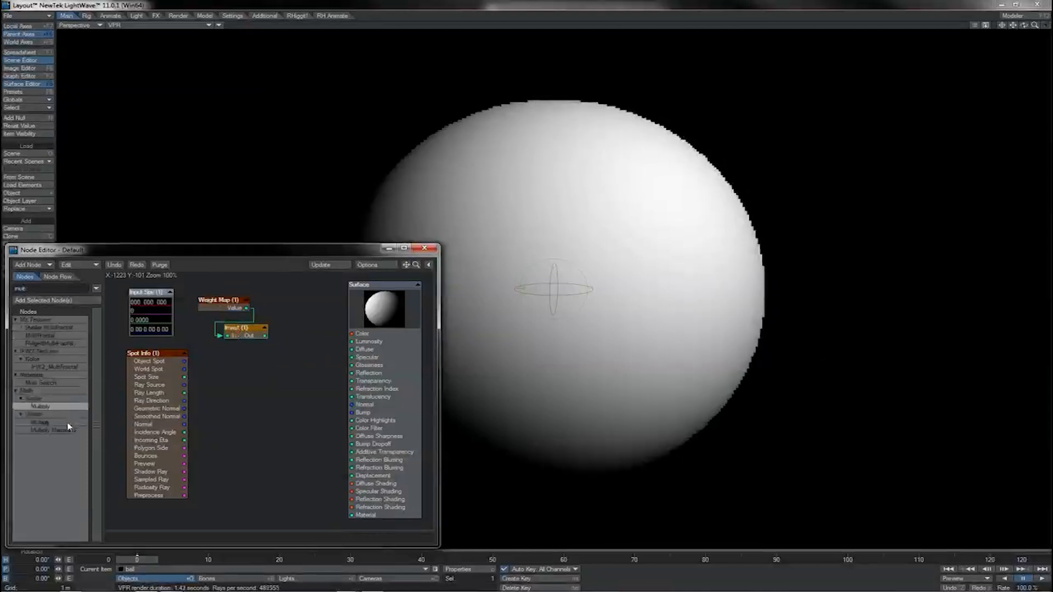
double_click(69, 423)
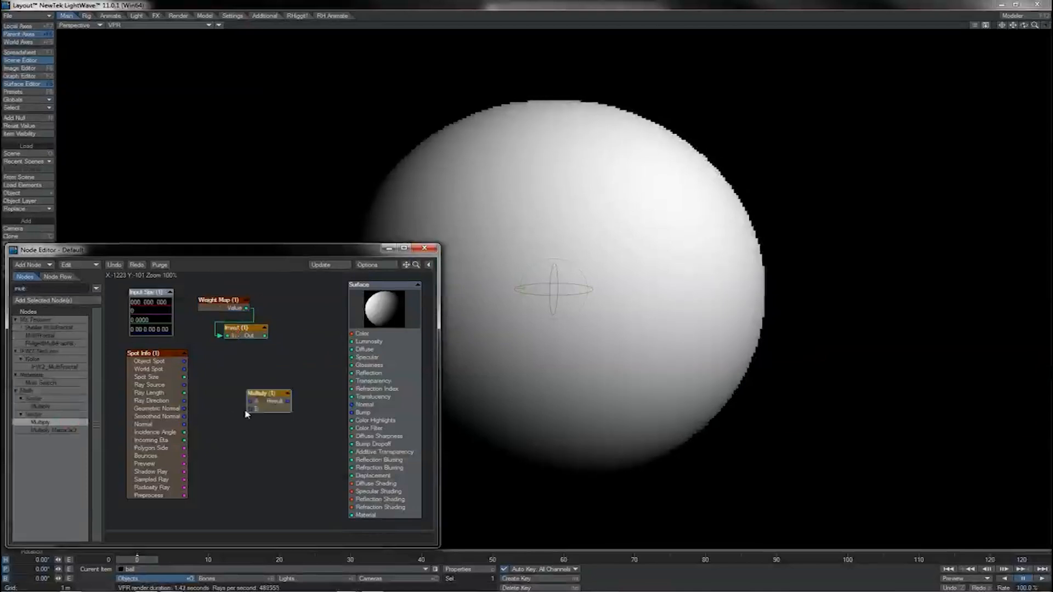
drag(264, 394, 226, 430)
double_click(42, 422)
drag(184, 409, 221, 434)
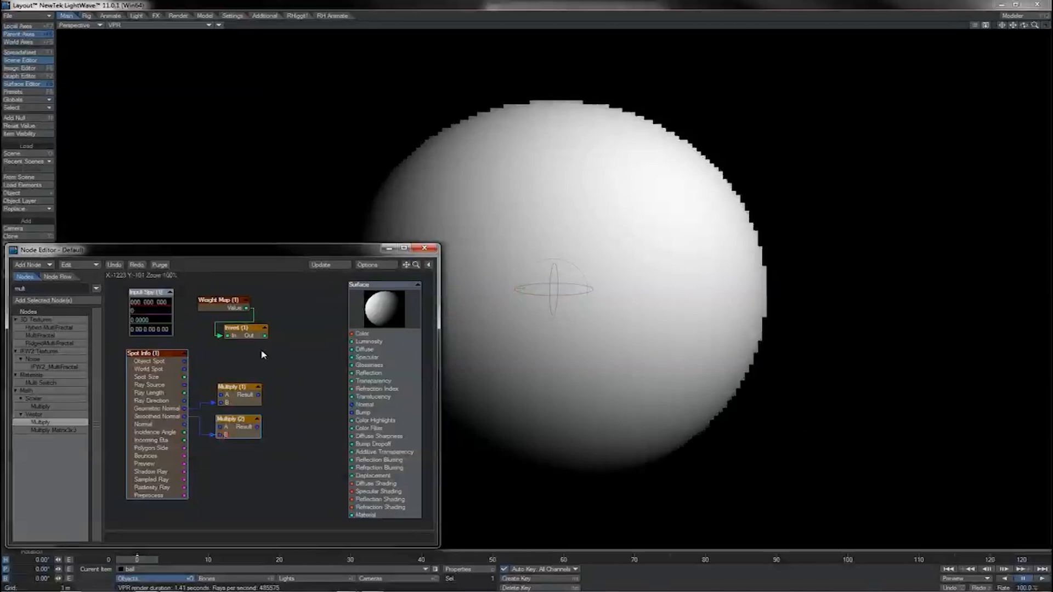
Step: Feed the Weight Map and Invert outputs into the two Multiply nodes' A inputs, and sum both results through a vector Add into Normal
drag(246, 309, 224, 396)
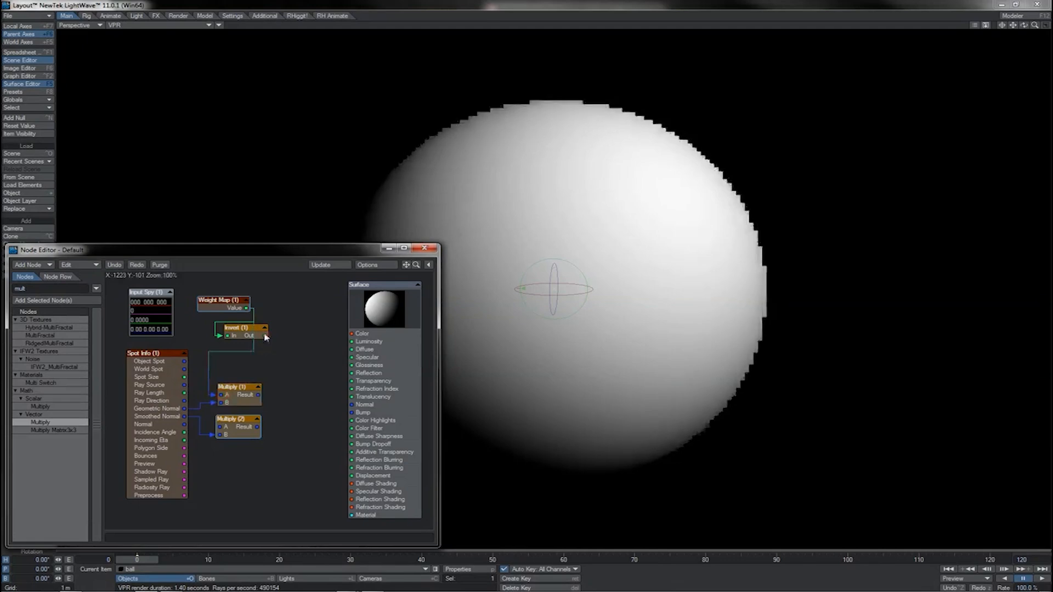
drag(265, 335, 221, 428)
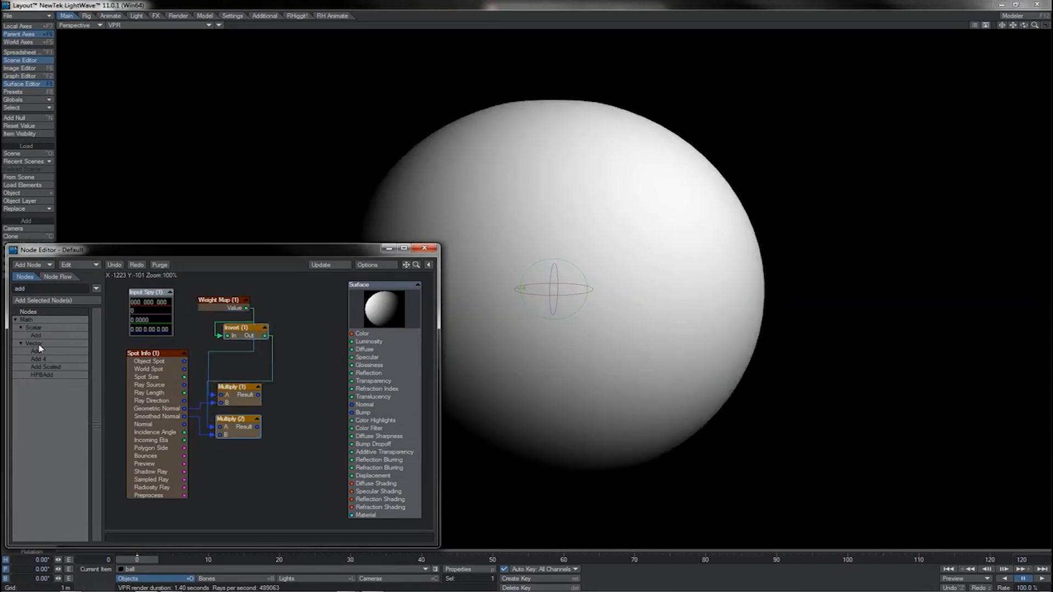
mouse_move(36, 351)
mouse_down()
mouse_move(274, 422)
mouse_move(271, 407)
mouse_move(344, 404)
mouse_up()
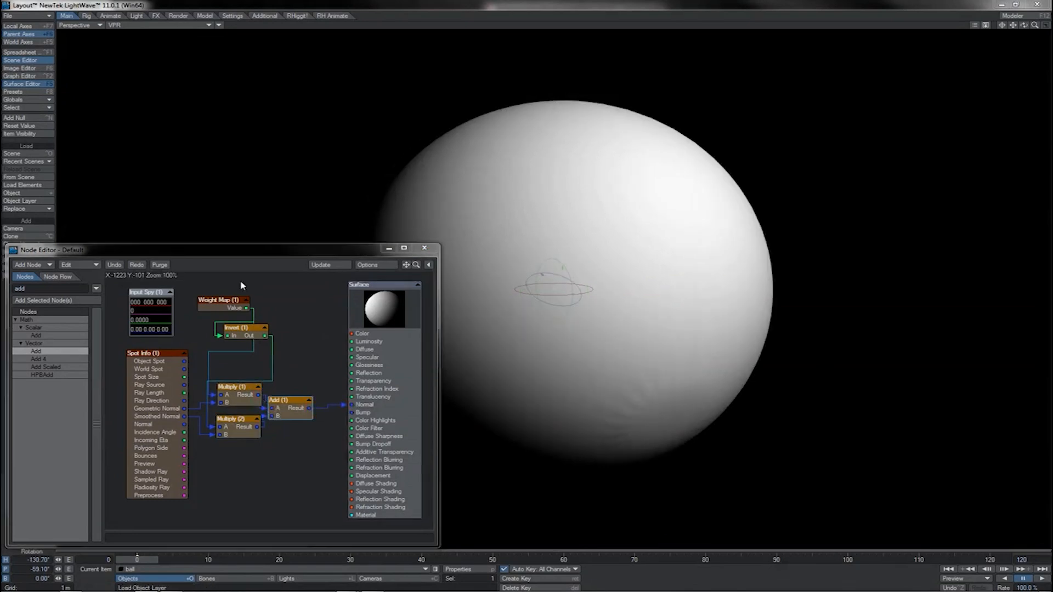
Step: Assign the UnSmooth weight map to the Weight Map node
double_click(237, 303)
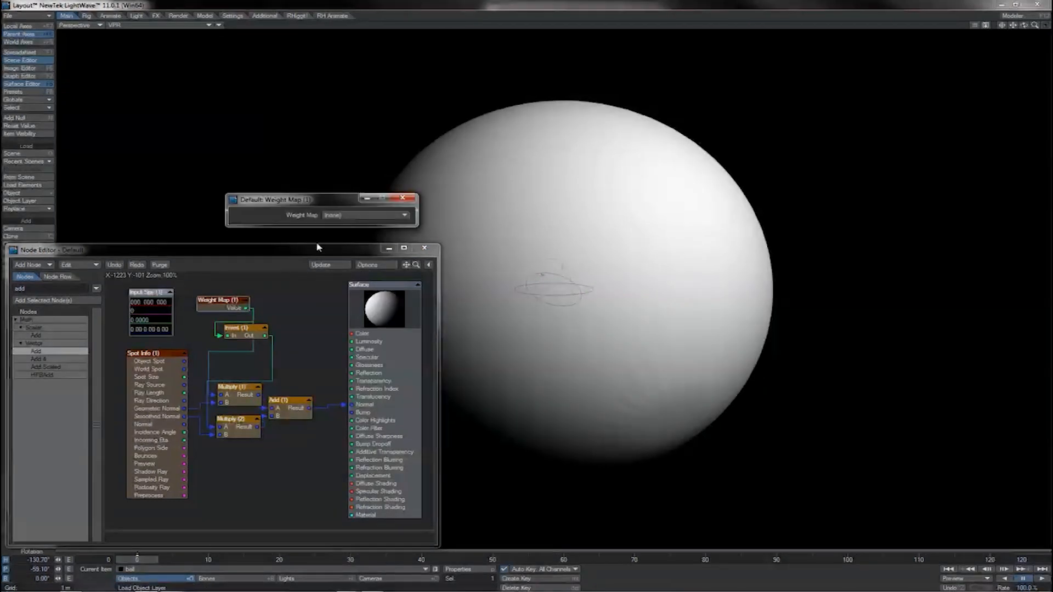
click(343, 215)
click(347, 226)
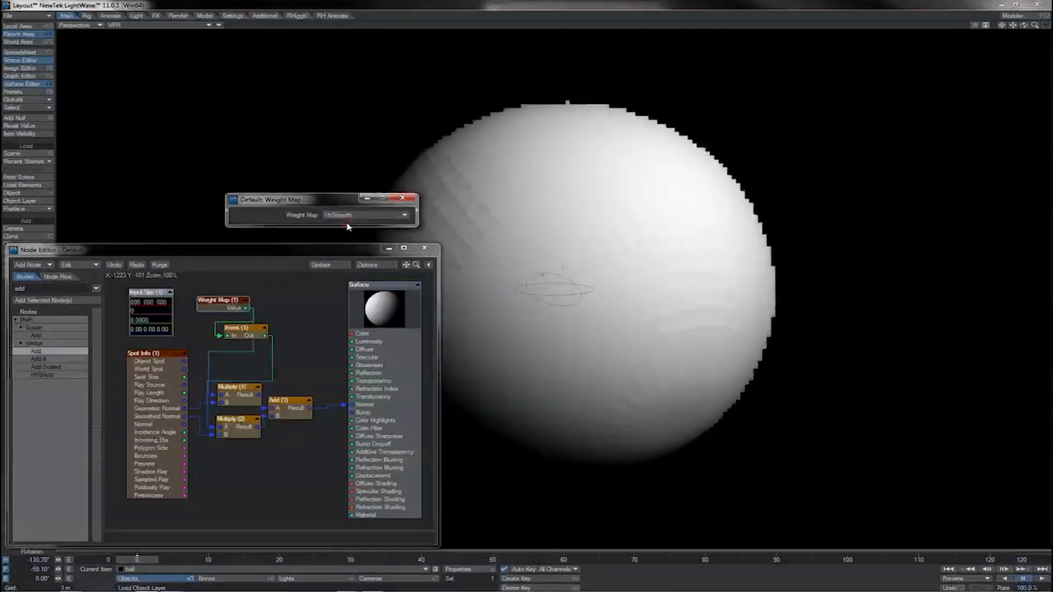
click(403, 197)
Step: Rotate the ball to about -490.7° heading and -6.6° pitch to inspect the blended shading
drag(797, 320, 633, 320)
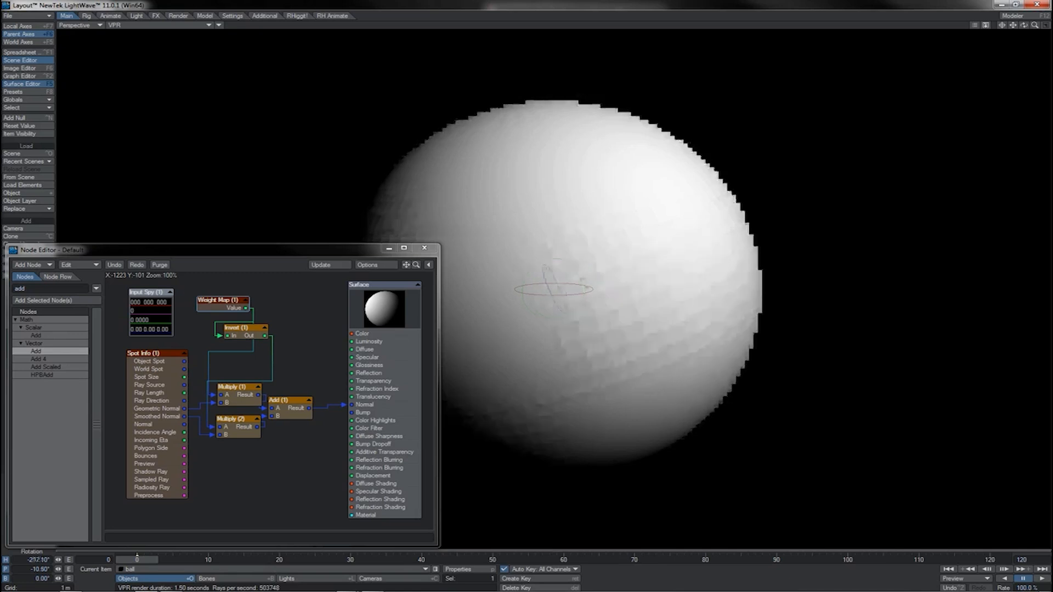
mouse_move(525, 291)
mouse_down()
mouse_move(588, 290)
mouse_move(104, 292)
mouse_move(524, 289)
mouse_up()
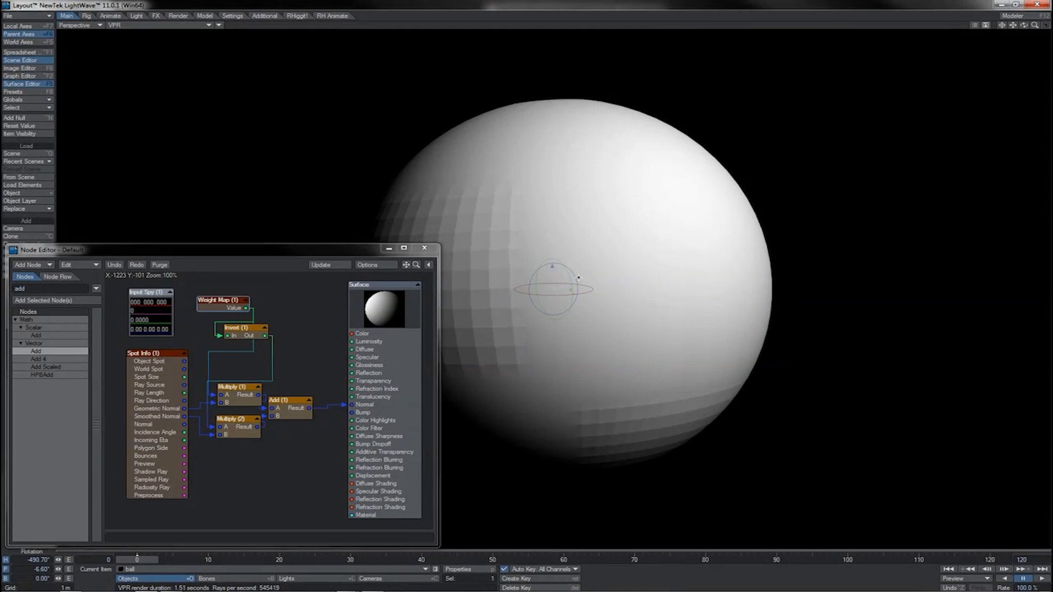
click(170, 363)
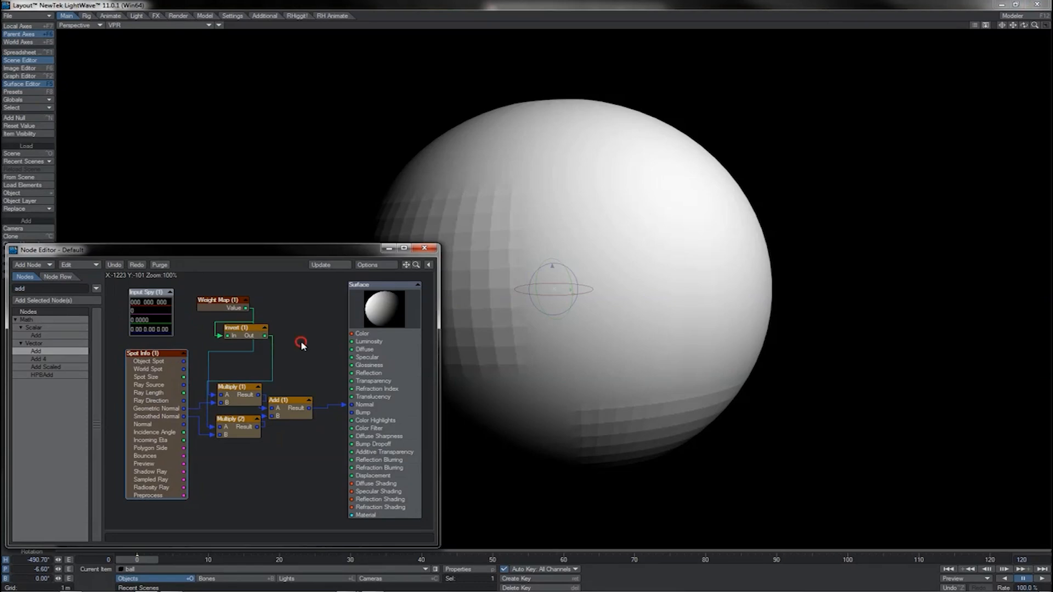
drag(301, 340, 119, 459)
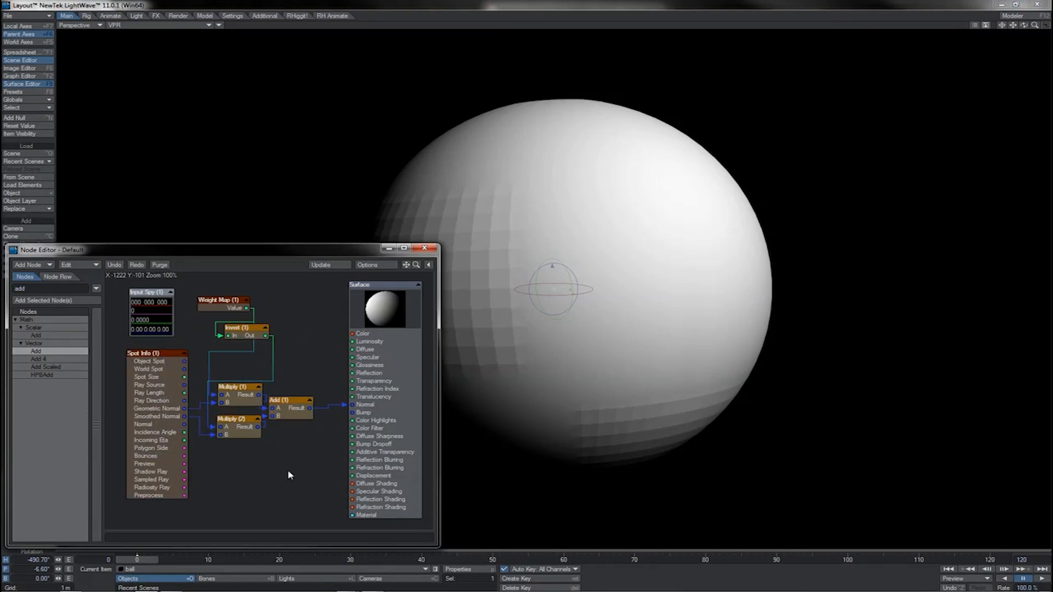